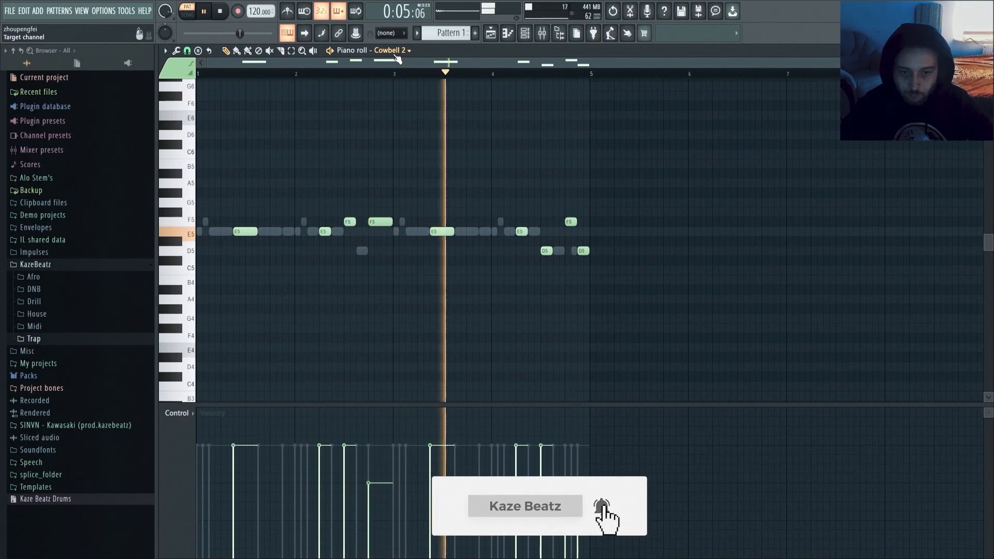
Step: Lower the velocity of the two long E5 notes in bars 1 and 3 of the Cowbell 2 pattern
ctrl+click(439, 231)
ctrl+shift+click(245, 231)
scroll(340, 240, down, 4)
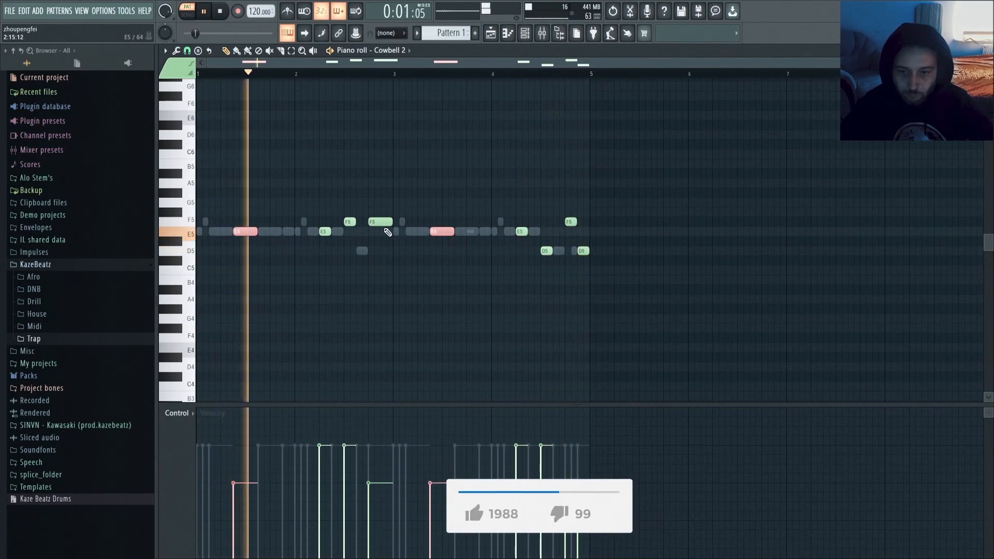
scroll(381, 151, up, 1)
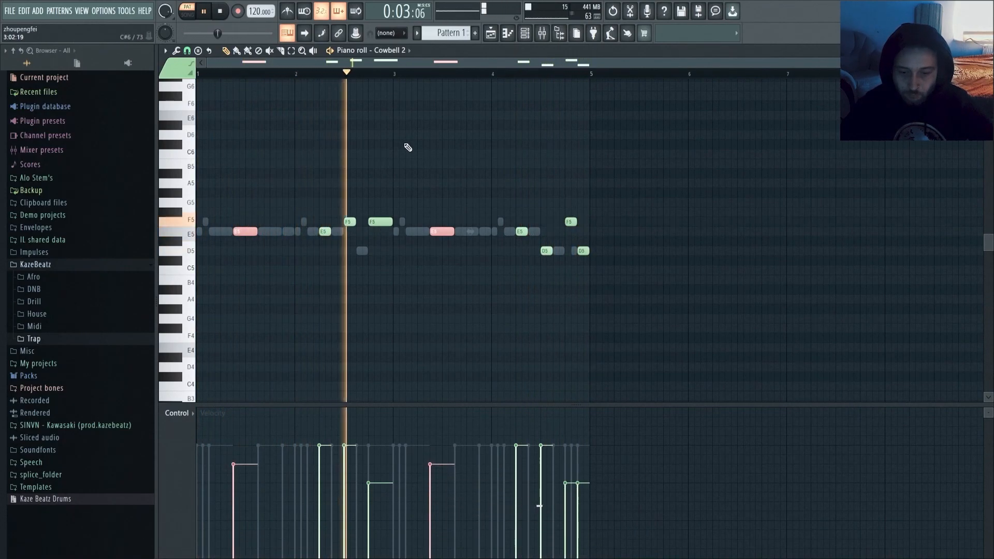
Step: Slightly lower the velocity of the short E5 and F5 notes in bar 2 and the E5 and D5 notes in bar 4
drag(322, 213, 365, 268)
scroll(365, 266, down, 1)
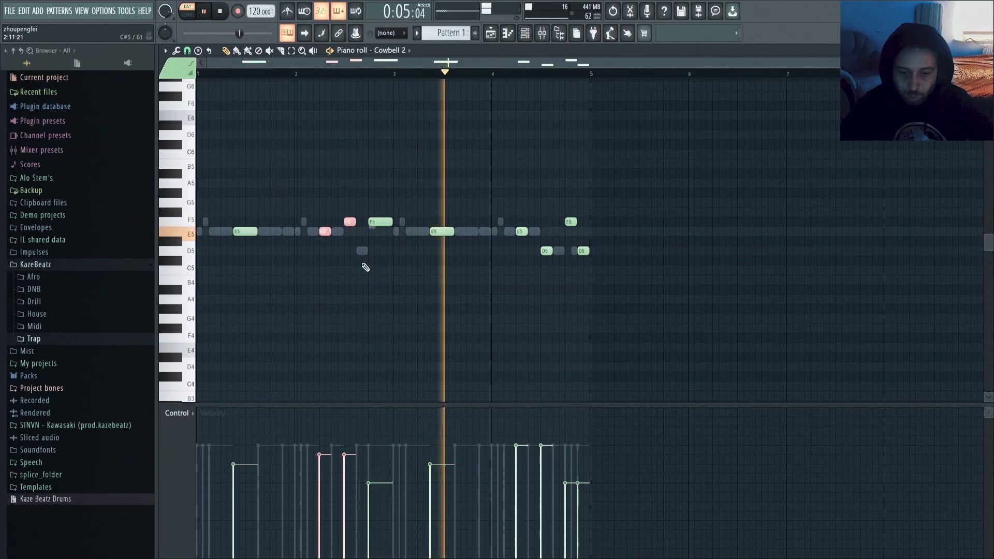
drag(512, 212, 557, 261)
scroll(564, 256, down, 1)
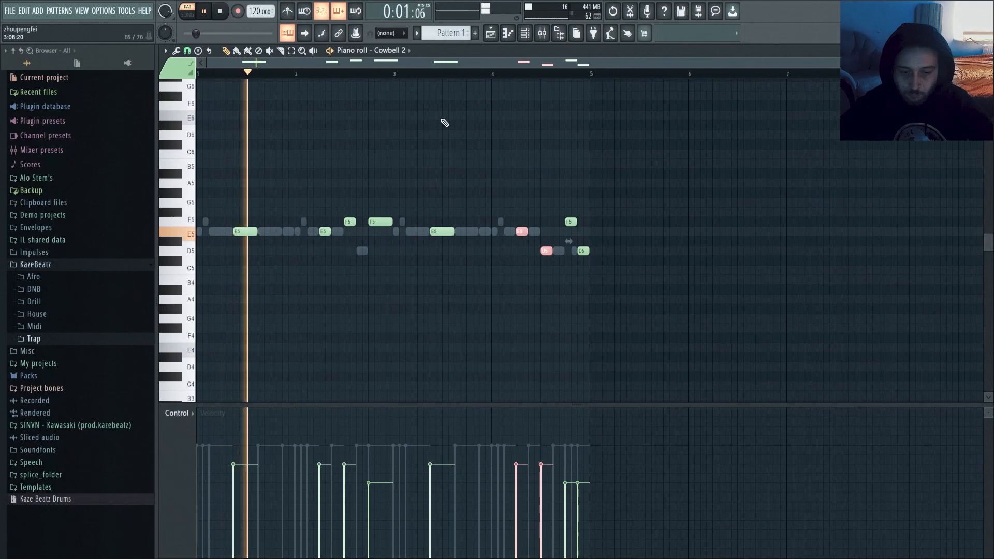
key(space)
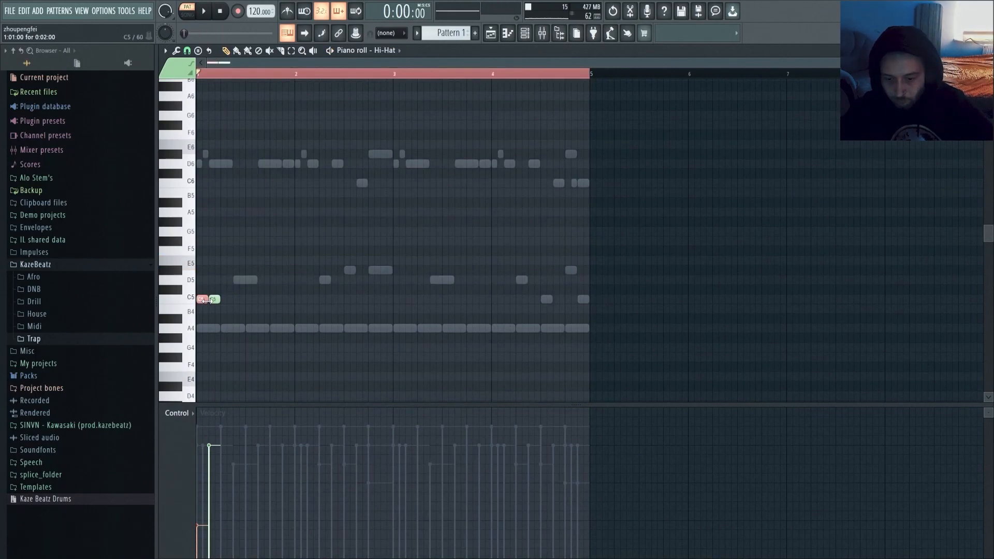
Step: Duplicate the first two C5 Hi-Hat notes repeatedly until they fill all four bars
drag(590, 82, 218, 88)
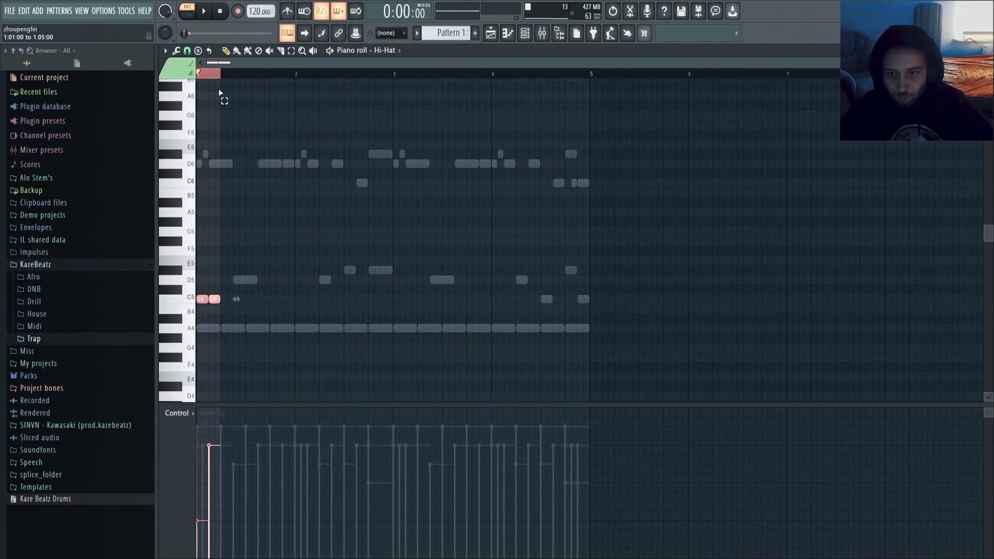
key(ctrl+b)
key(ctrl+b)
key(ctrl+b)
key(ctrl+b)
key(ctrl+b)
key(ctrl+b)
key(ctrl+b)
key(ctrl+b)
key(ctrl+b)
key(ctrl+b)
key(ctrl+b)
key(ctrl+b)
key(ctrl+b)
key(ctrl+b)
key(ctrl+b)
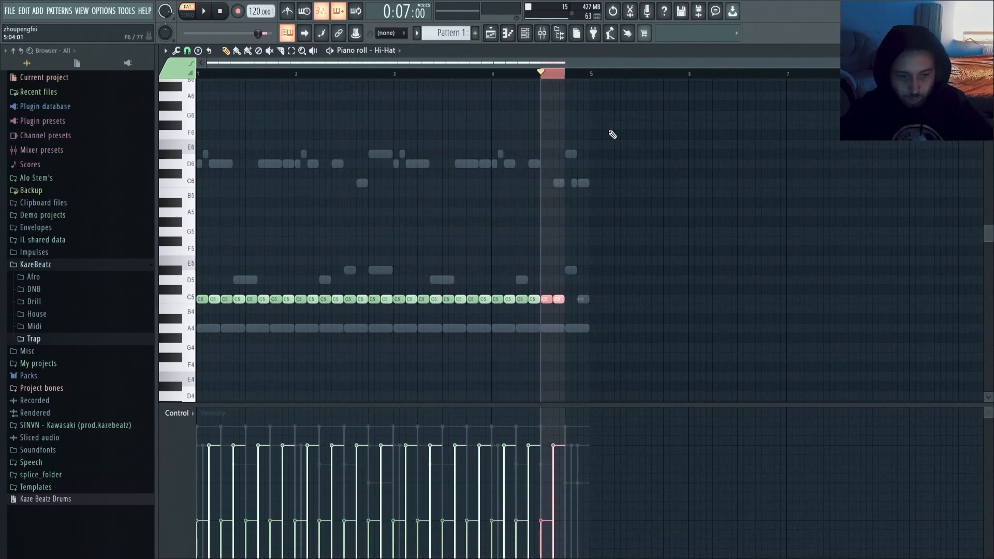
click(580, 75)
key(space)
key(space)
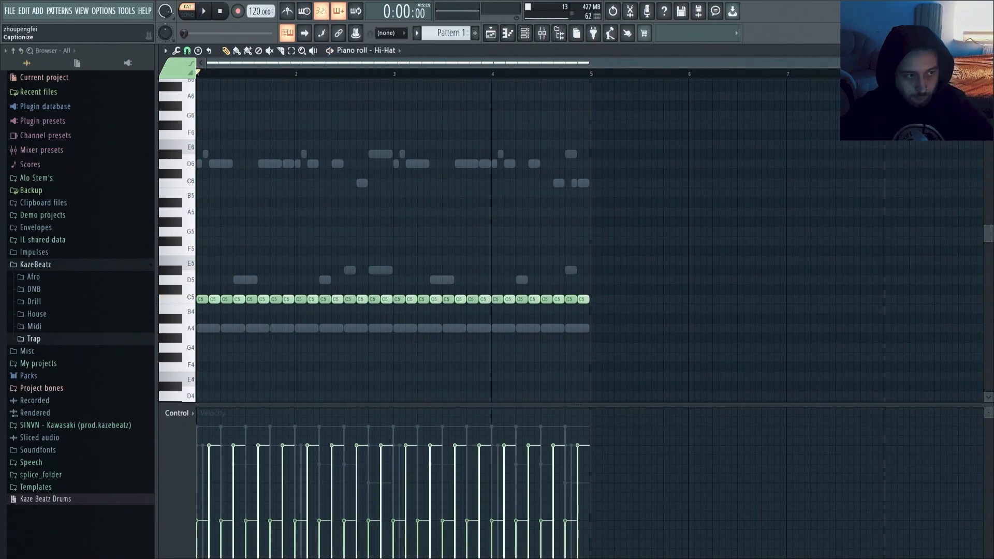
Step: Lower the Hi-Hat mixer track's volume and load Kickstart on that track
key(F9)
drag(272, 320, 272, 325)
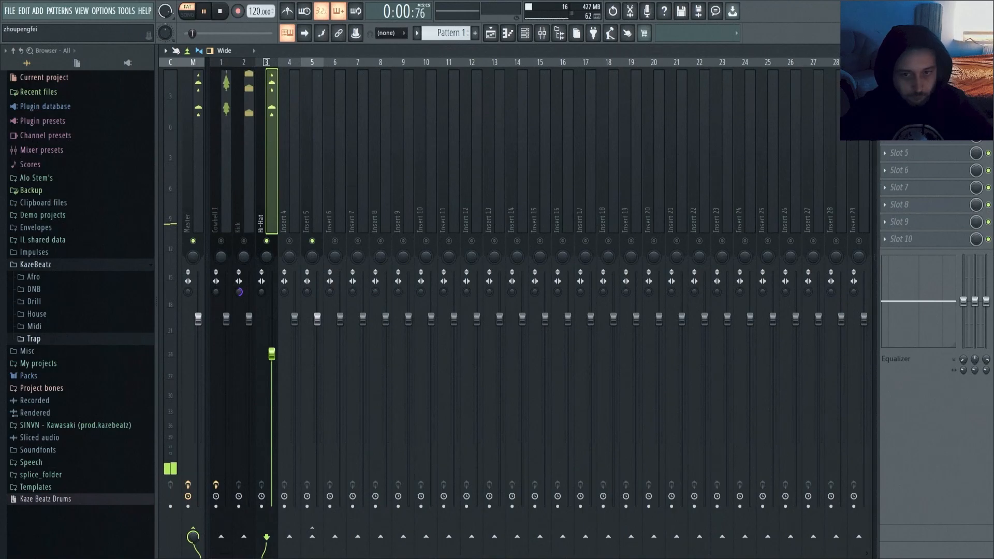
click(654, 325)
drag(369, 200, 488, 143)
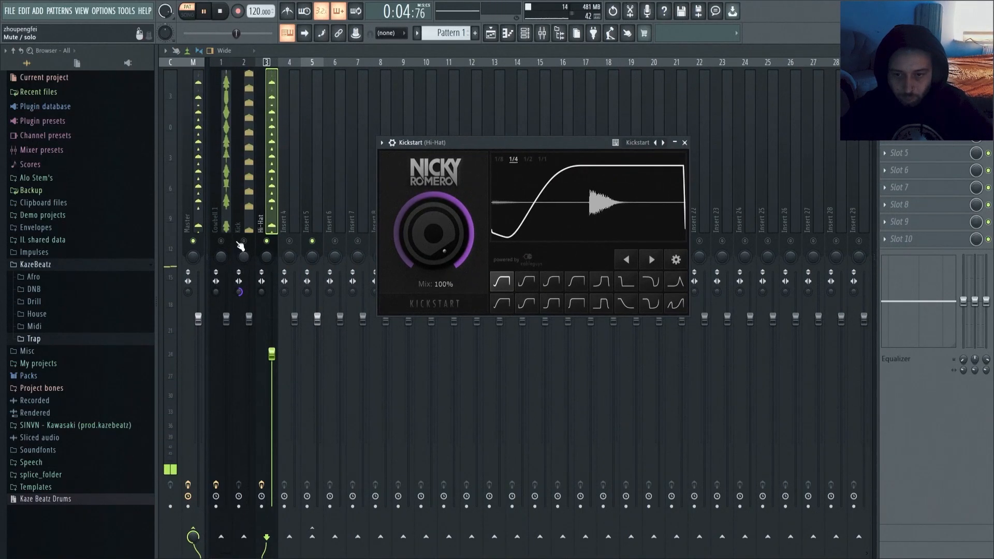
Step: Unmute the Kick mixer track and set the Hi-Hat track's volume to 75%
click(244, 241)
drag(271, 355, 271, 366)
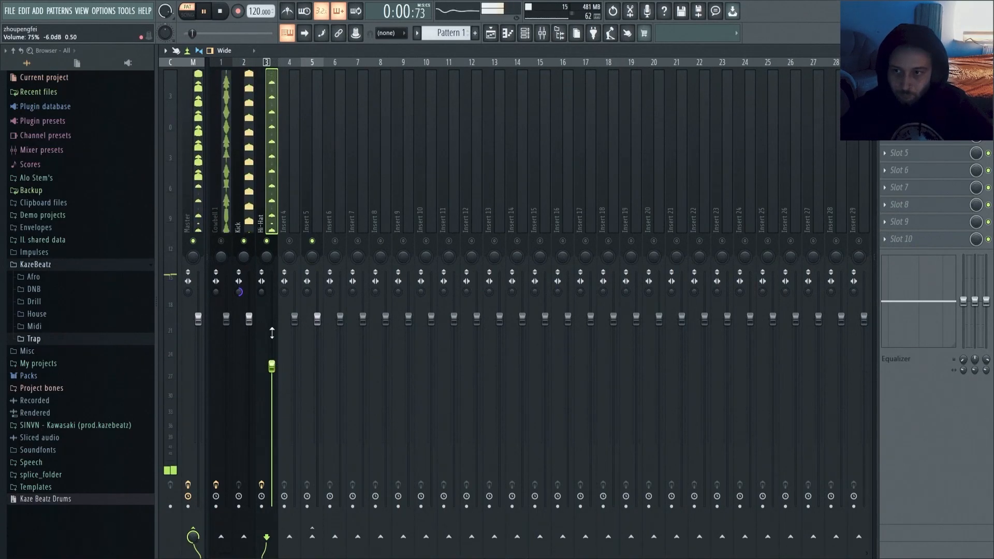
Step: Place a one-beat C5 note at the start of bar 1 and a half-beat C5 note at its end for the Open Hat
key(F7)
drag(218, 297, 236, 298)
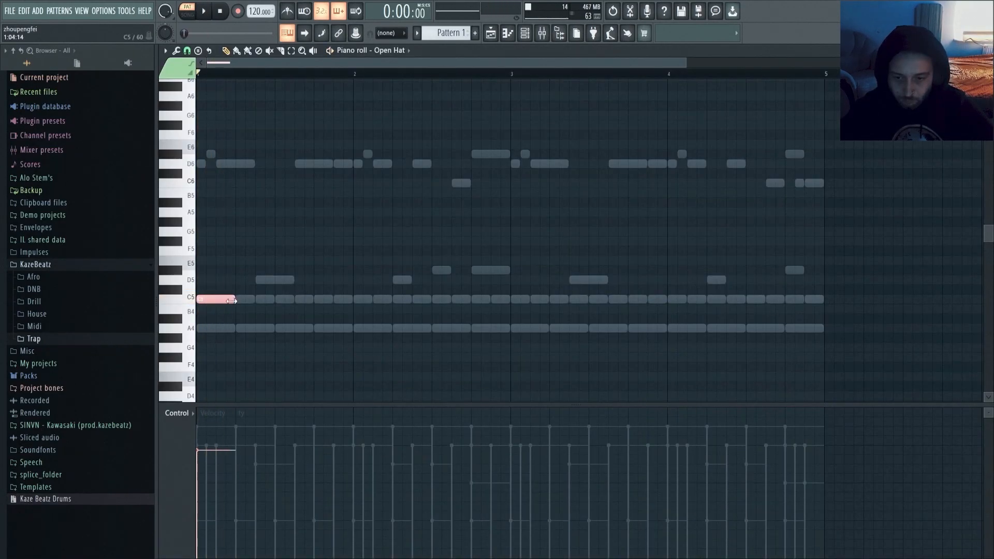
click(336, 300)
key(space)
click(227, 299)
key(space)
click(297, 279)
right_click(299, 280)
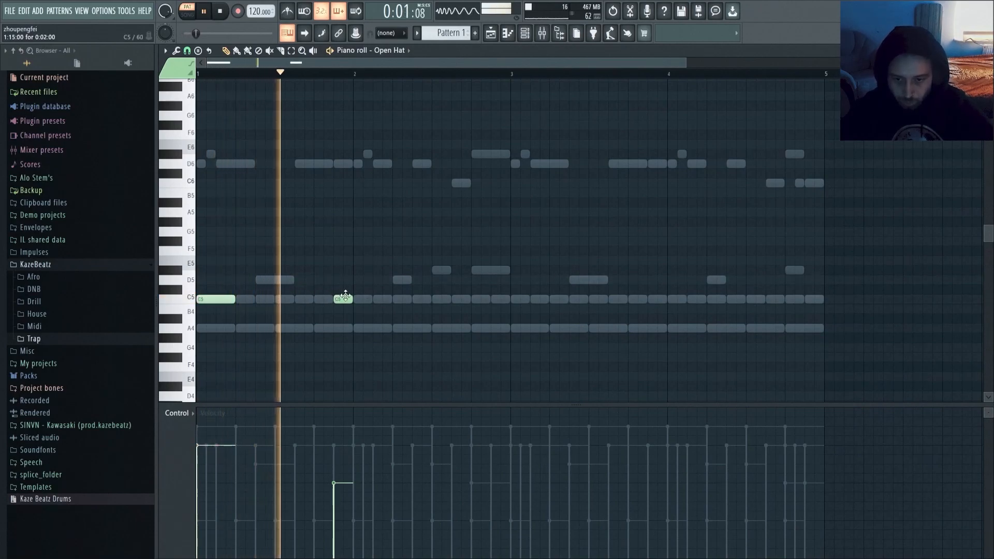
key(space)
key(space)
Step: Add a 1.5-beat C5 note in bar 2 and duplicate the two-bar Open Hat pattern into bars 3 and 4
drag(320, 301, 431, 299)
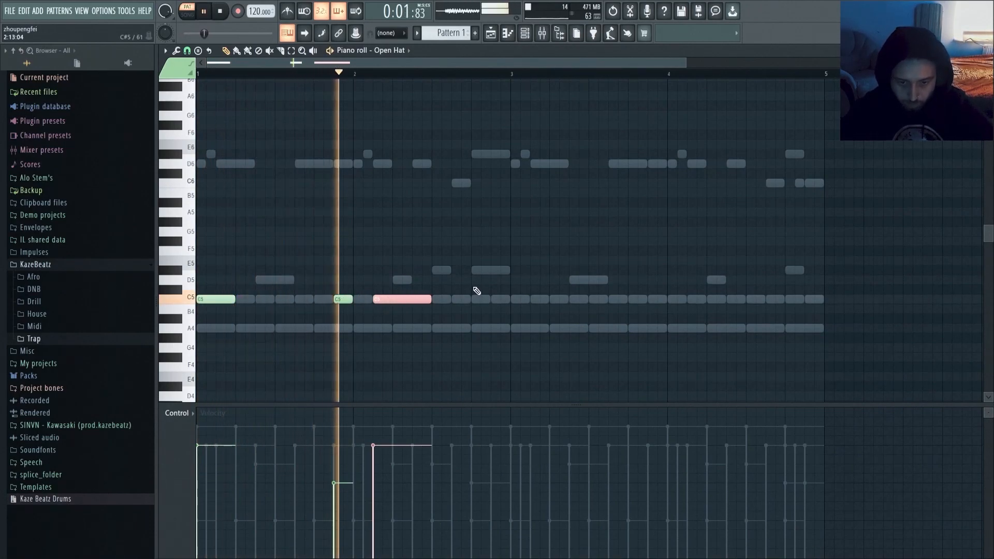
key(space)
key(ctrl+d)
key(ctrl+b)
key(space)
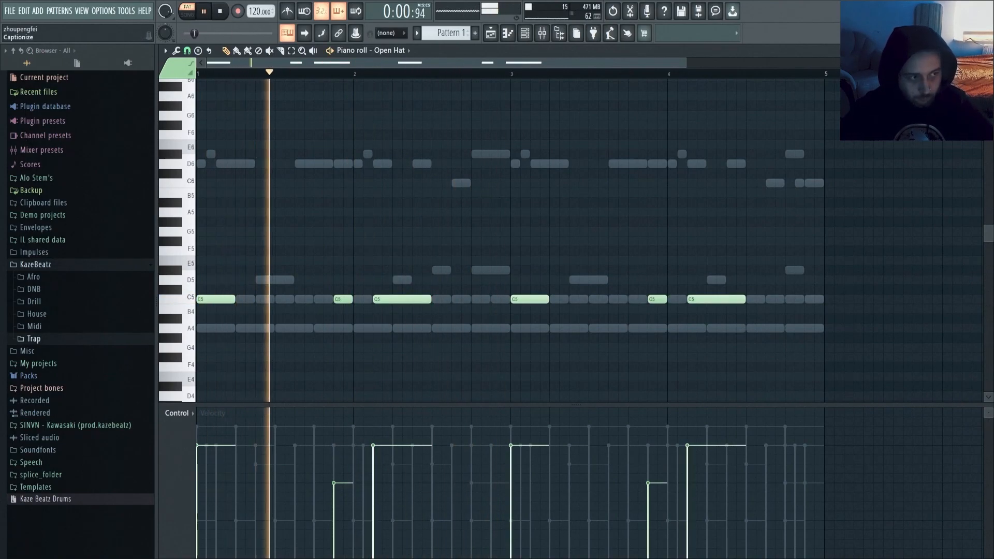
Step: Load ValhallaVintageVerb on the Open Hat mixer track with the mix at 10%
key(F7)
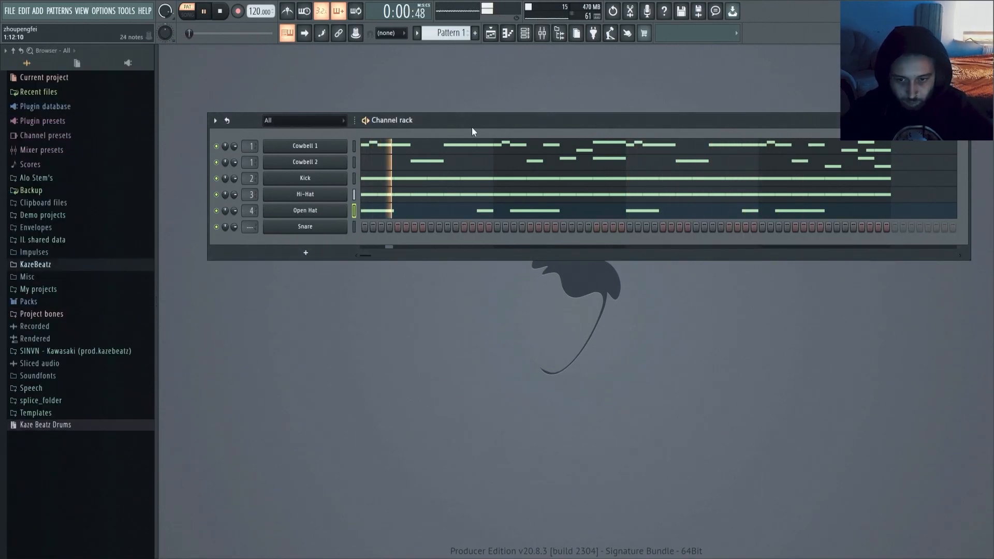
key(F9)
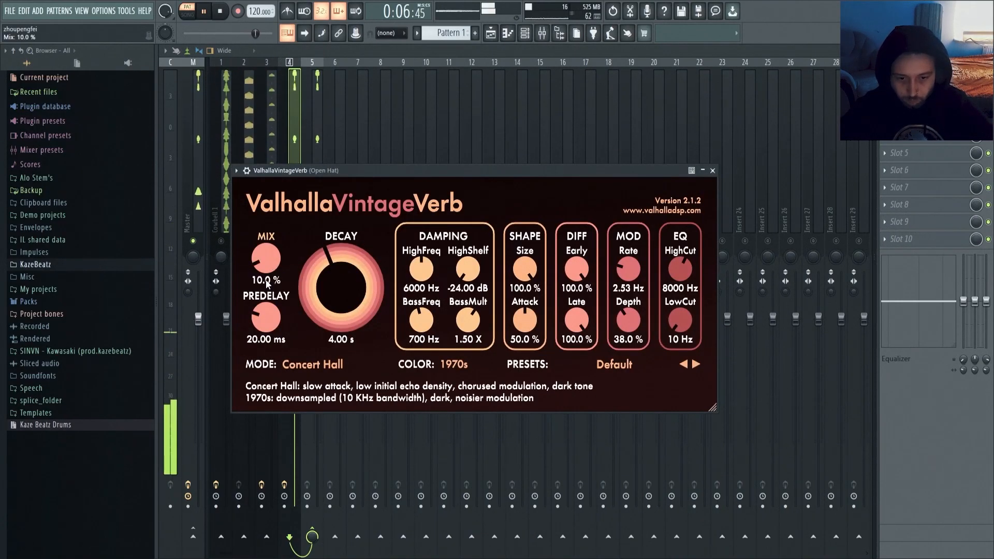
click(386, 52)
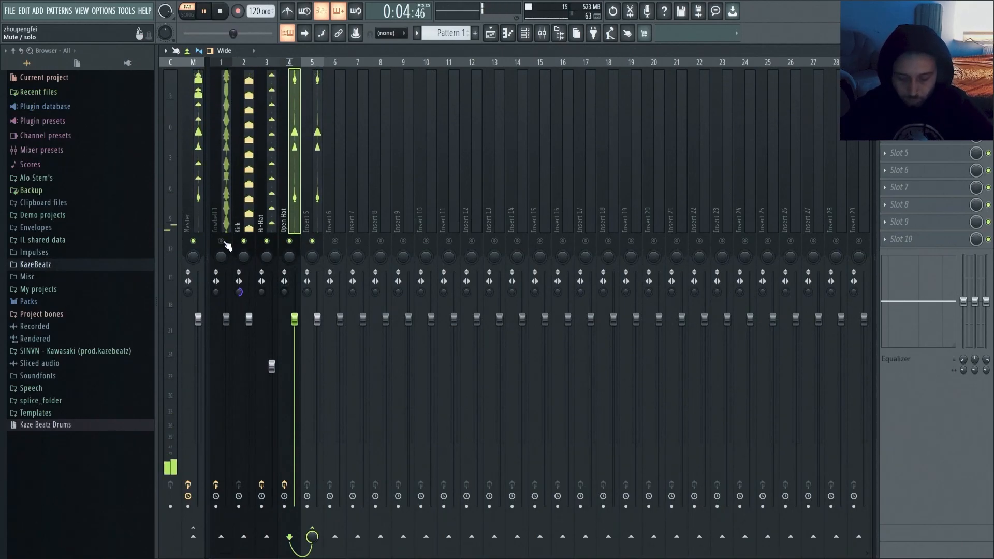
Step: Lower the Open Hat mixer track's volume slightly and set the Hi-Hat track's volume to 76%
drag(271, 367, 272, 365)
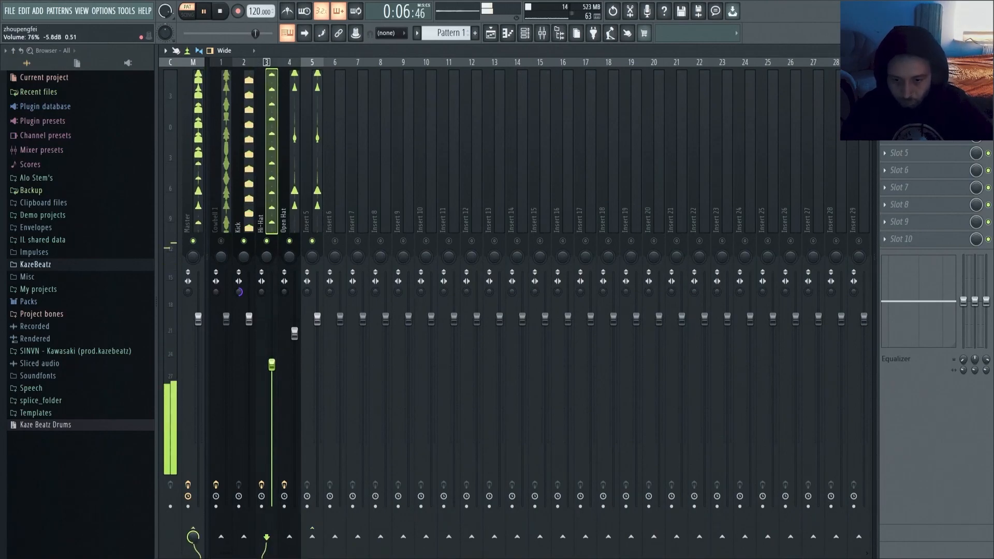
click(315, 222)
click(296, 210)
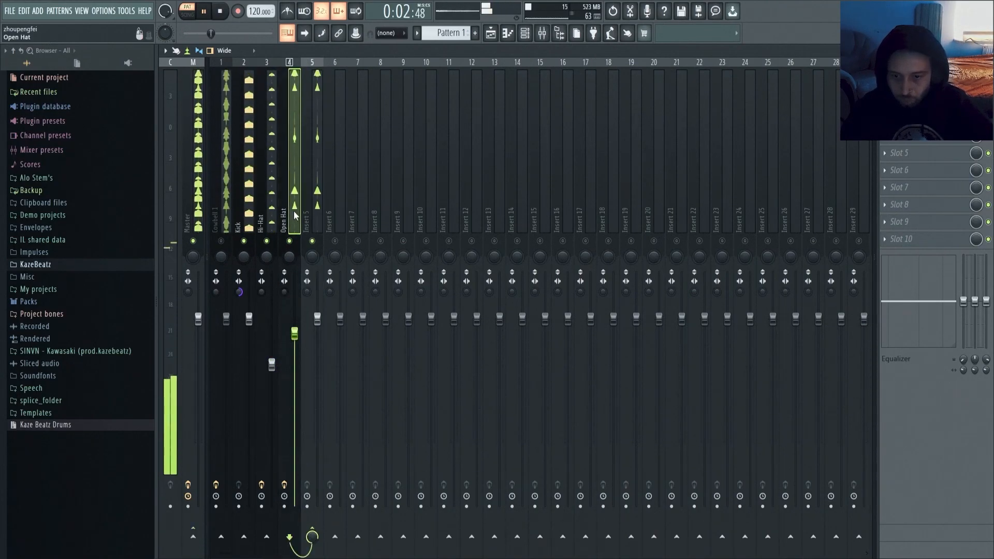
Step: Place one-beat C5 notes for the Snare on beats 2 and 4 of all four bars
click(229, 529)
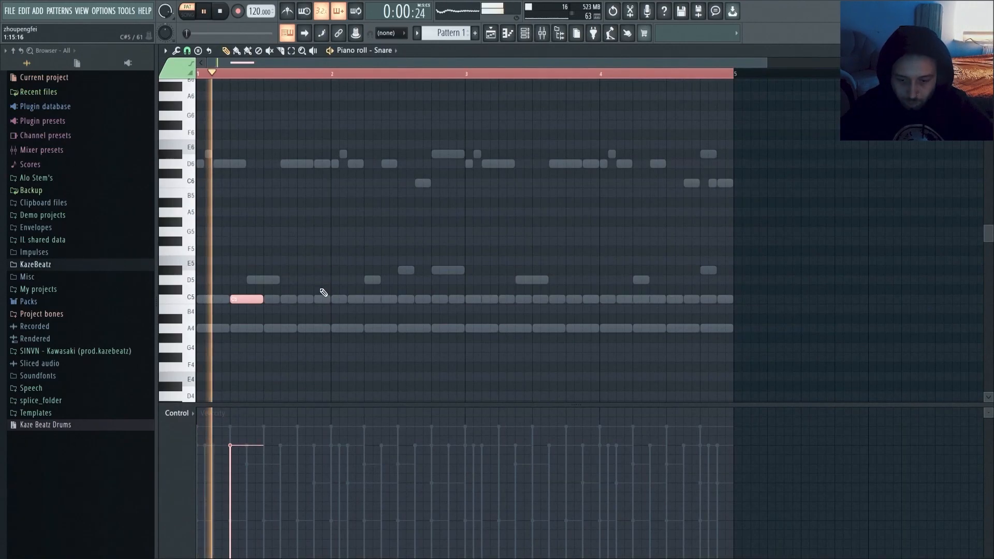
click(373, 301)
click(440, 301)
click(507, 301)
click(572, 300)
click(639, 300)
click(702, 299)
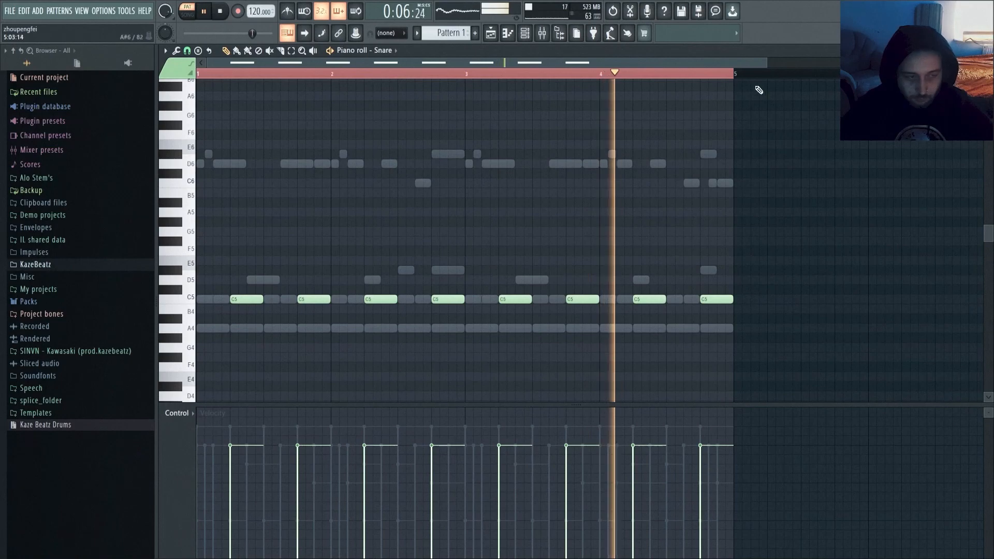
scroll(772, 76, down, 1)
click(988, 50)
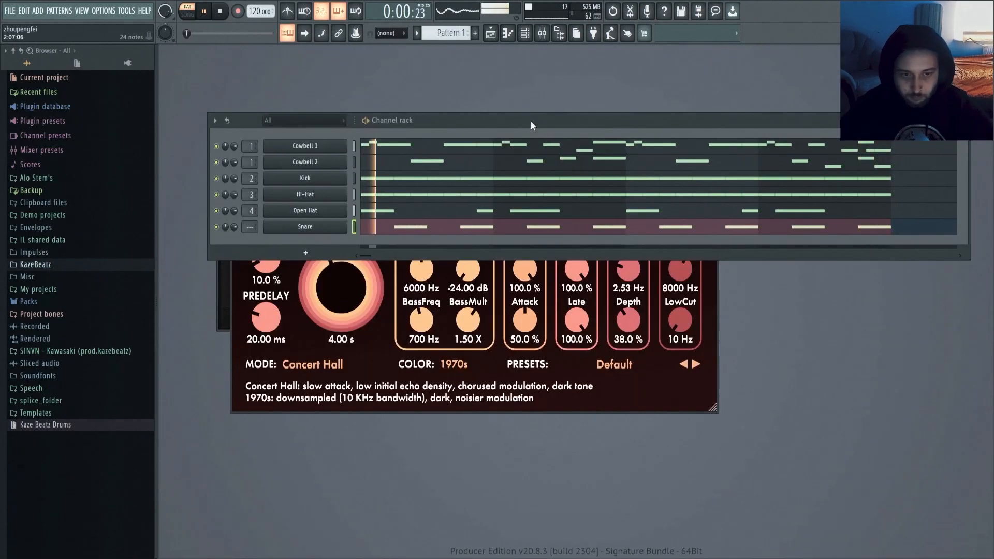
Step: Route the Snare channel to mixer track 5 and load SerumFX on that track
click(304, 228)
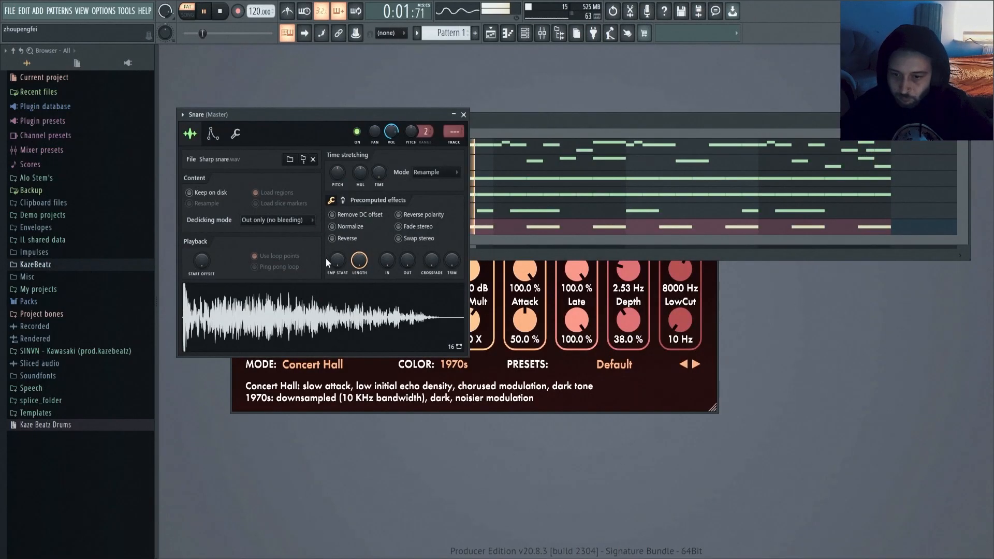
click(478, 123)
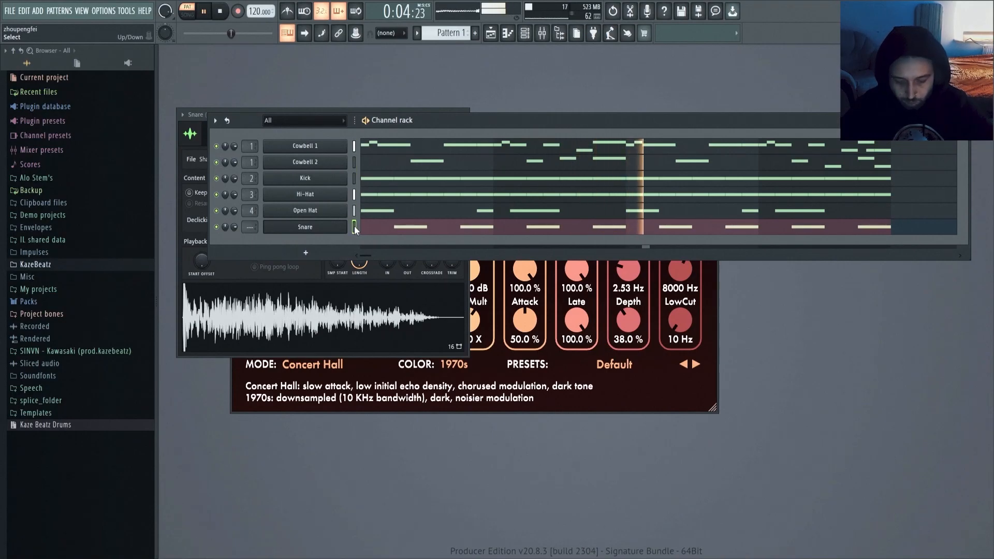
key(ctrl+l)
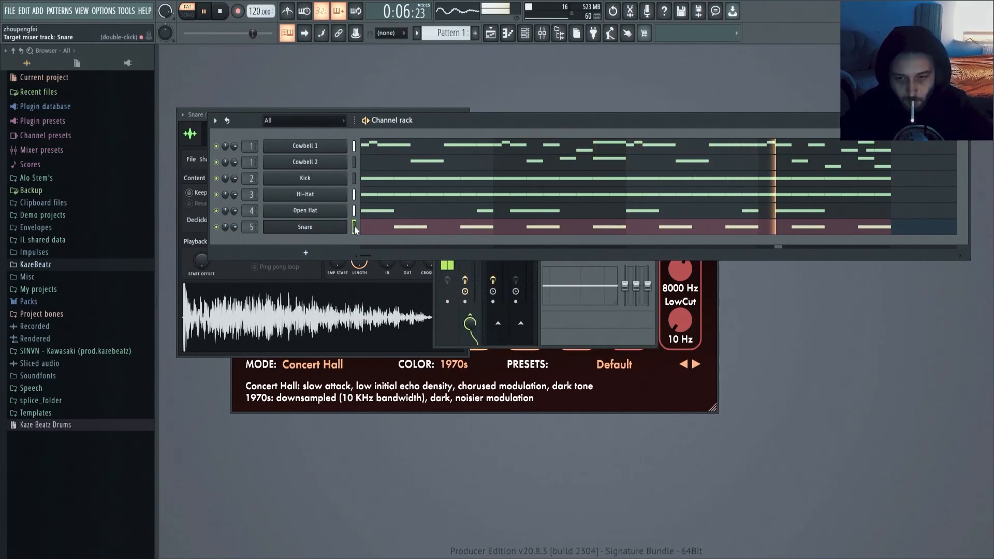
click(580, 316)
click(642, 133)
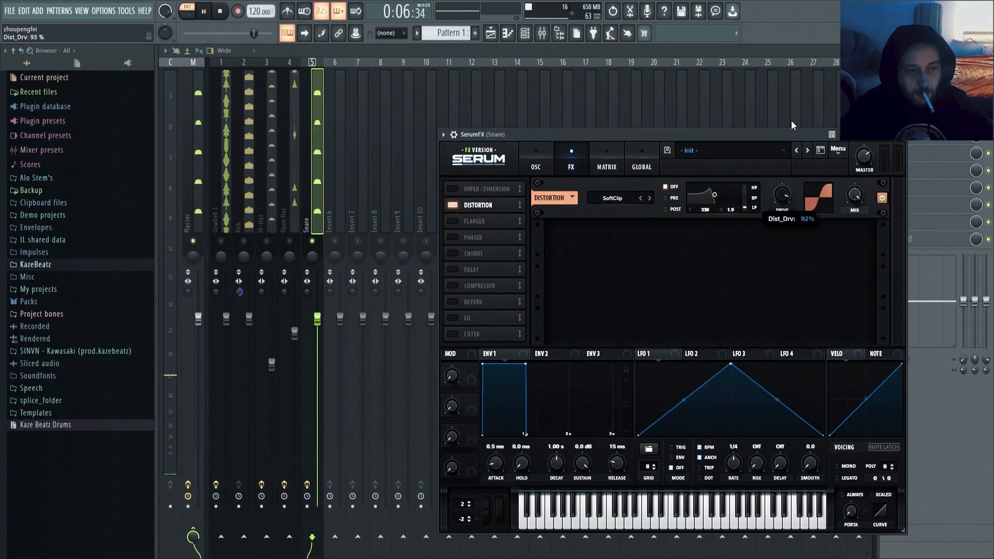
Step: Set the SoftClip distortion drive to 80% and enable the SerumFX compressor with a gain of 6.0 dB
drag(782, 201, 782, 223)
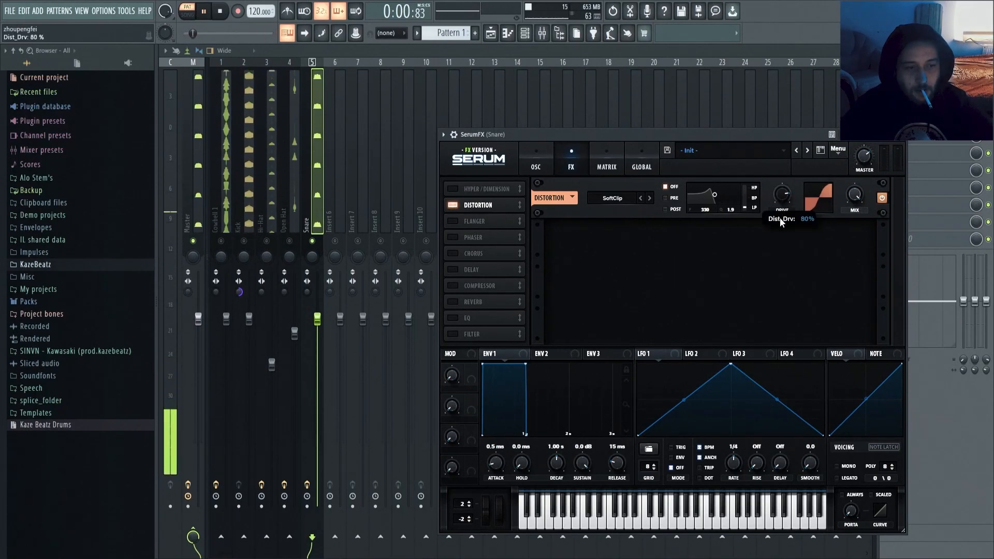
click(452, 286)
drag(725, 237, 725, 217)
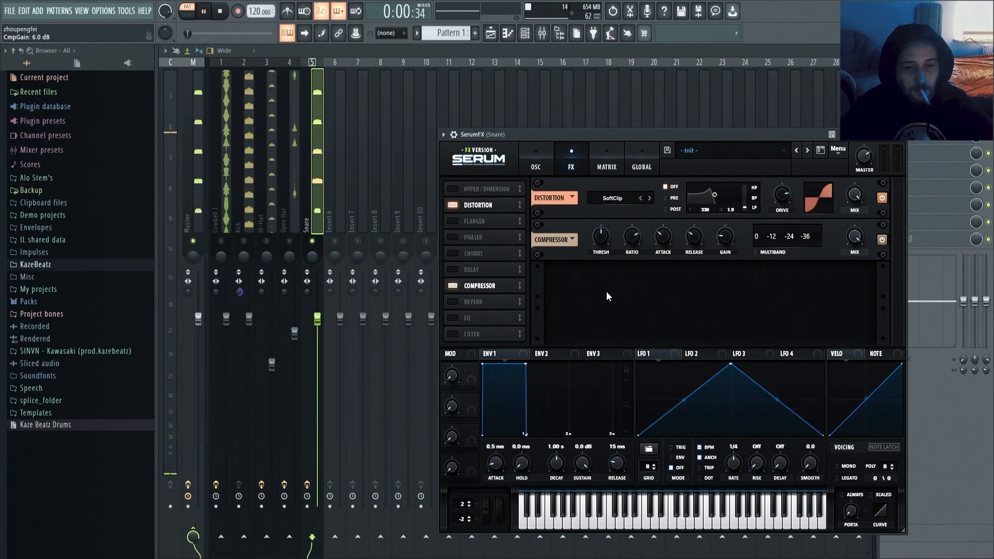
Step: Enable the Hall reverb on the Snare and set the distortion mix to 38%
click(453, 301)
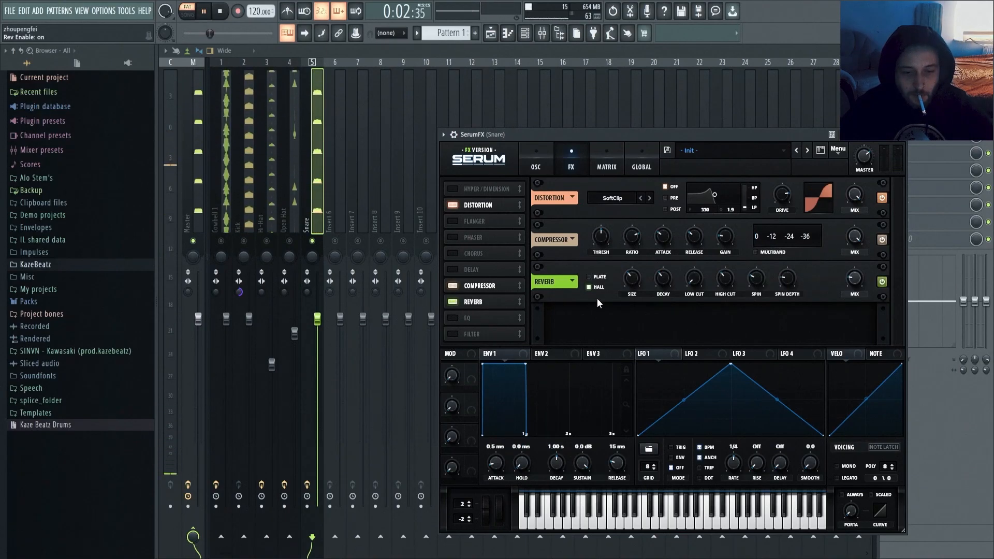
drag(851, 289, 852, 290)
drag(855, 241, 858, 313)
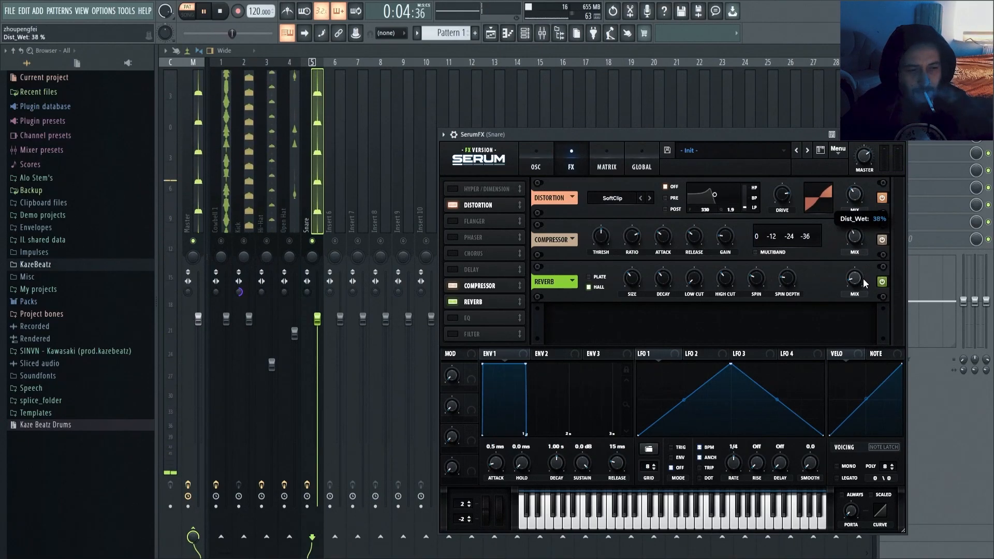
click(899, 135)
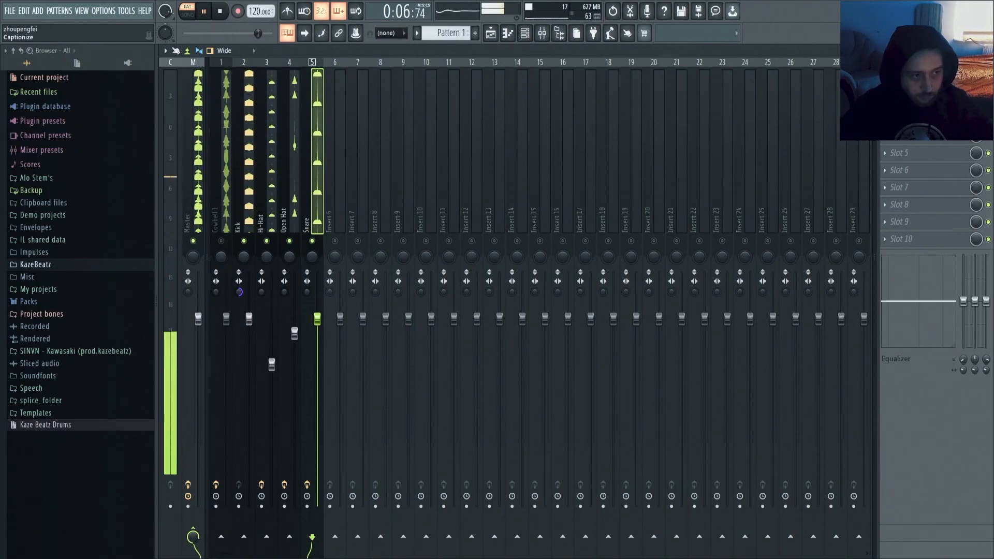
Step: Place a short C5 note for Perc 1 on the last sixteenth of bar 1
click(987, 50)
key(space)
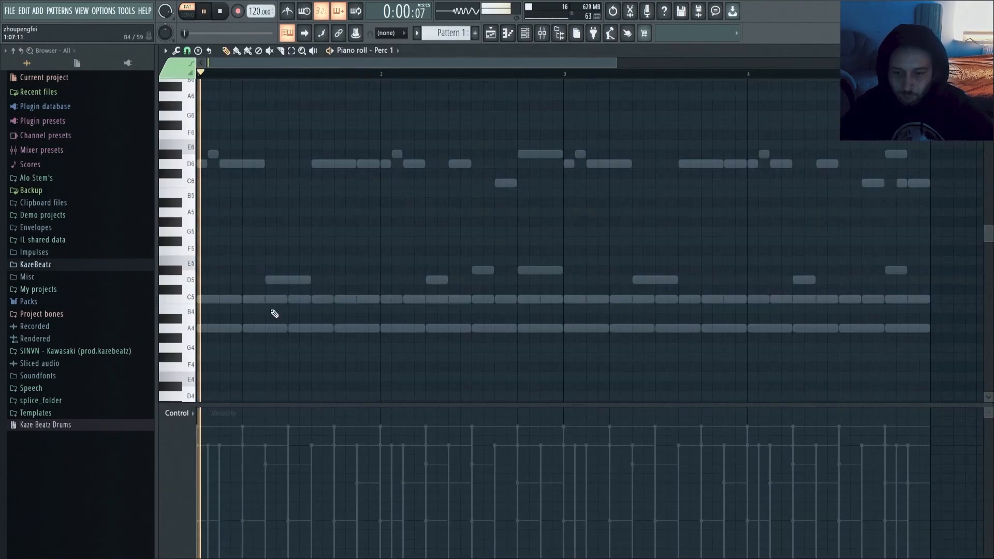
click(277, 299)
key(space)
key(space)
drag(284, 300, 372, 303)
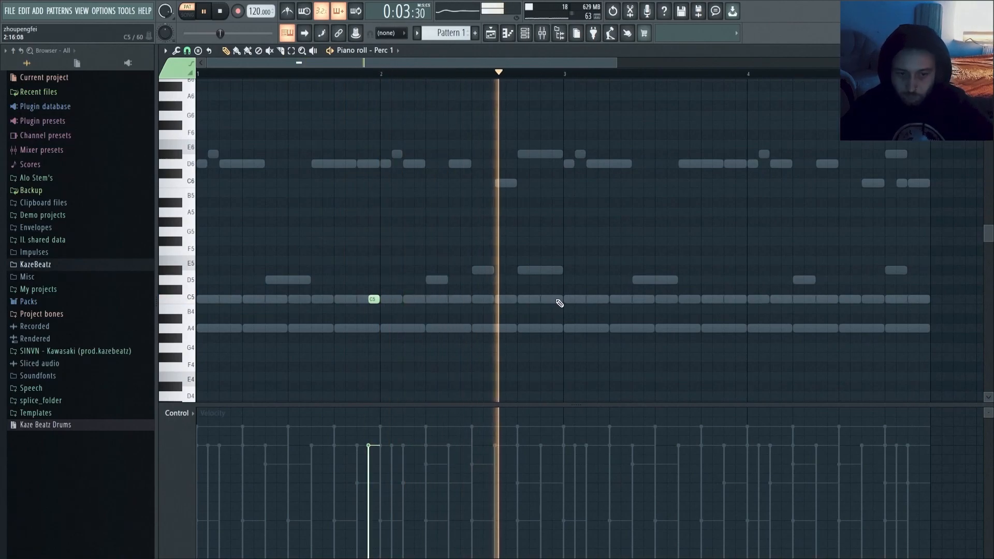
Step: Duplicate the first two bars of Perc 1 so its C5 hit repeats at the end of bar 3
key(space)
drag(566, 75, 1, 113)
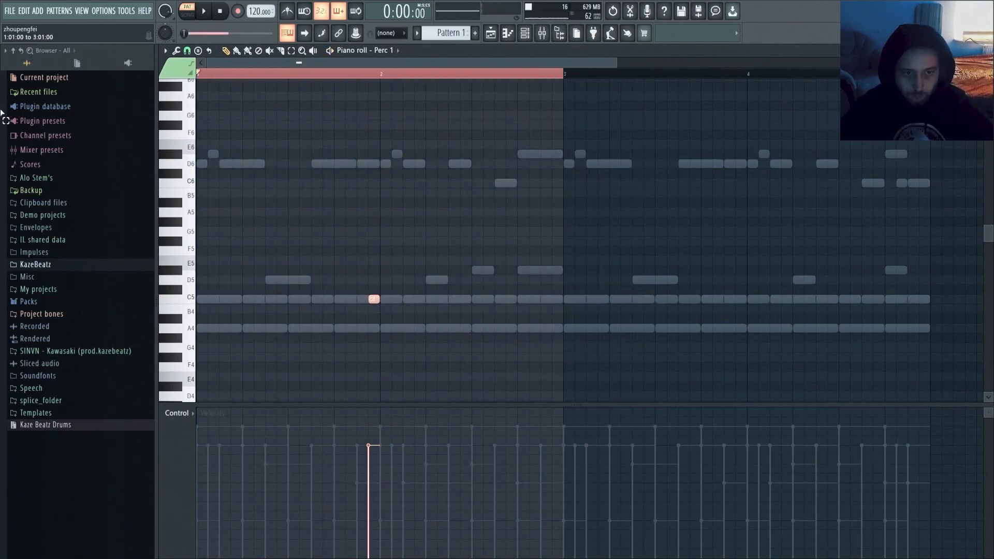
key(ctrl+b)
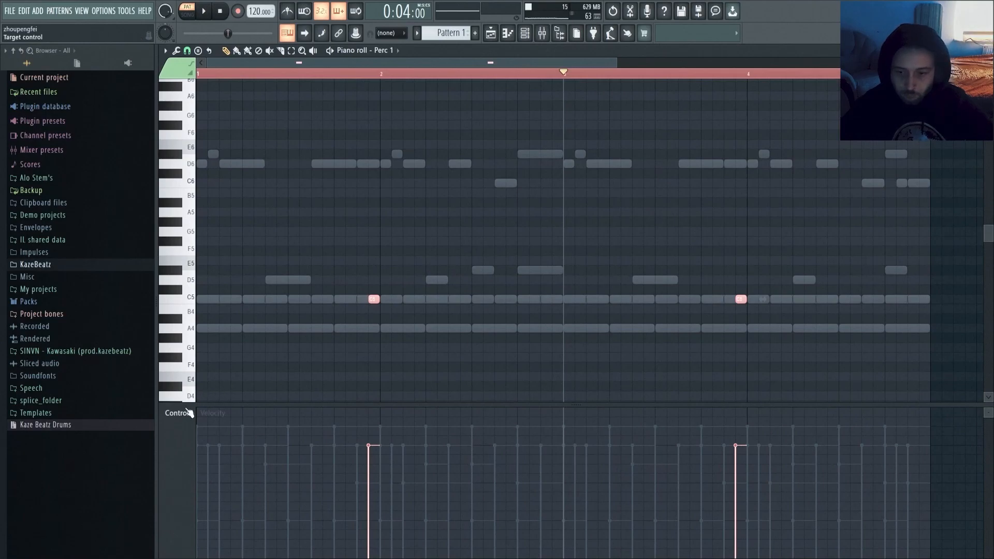
Step: Pan the bar 1 Perc 1 note about halfway right and the bar 3 note about halfway left, and play the pattern
click(203, 439)
drag(430, 328, 403, 304)
drag(717, 269, 755, 335)
scroll(779, 329, down, 10)
key(space)
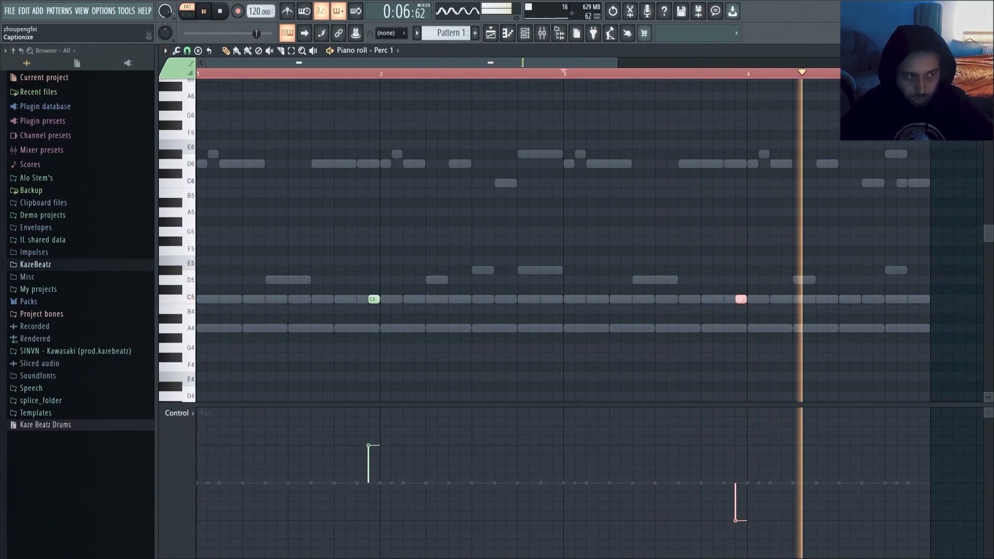
Step: Route the Perc 1 channel to mixer track 6 and show that track in the mixer
click(967, 50)
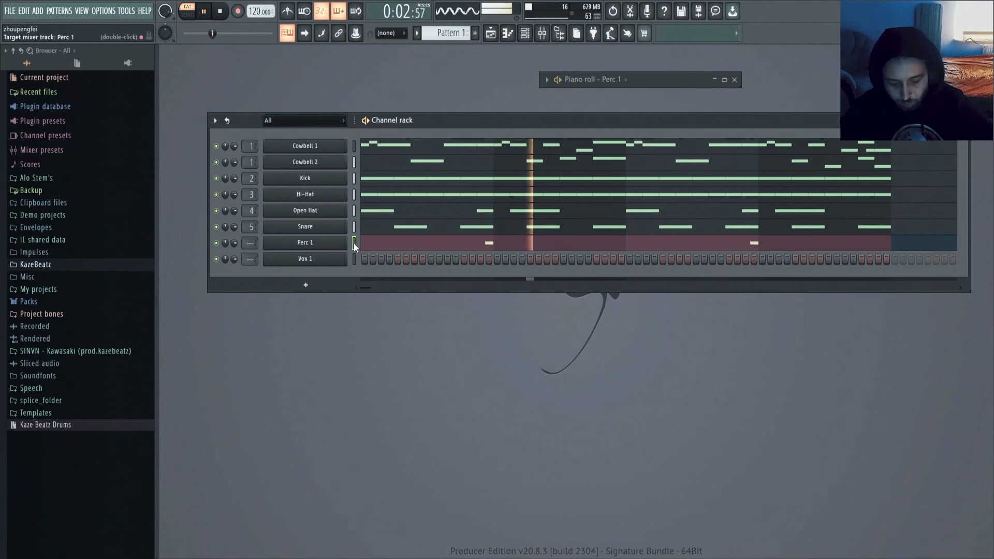
key(ctrl+l)
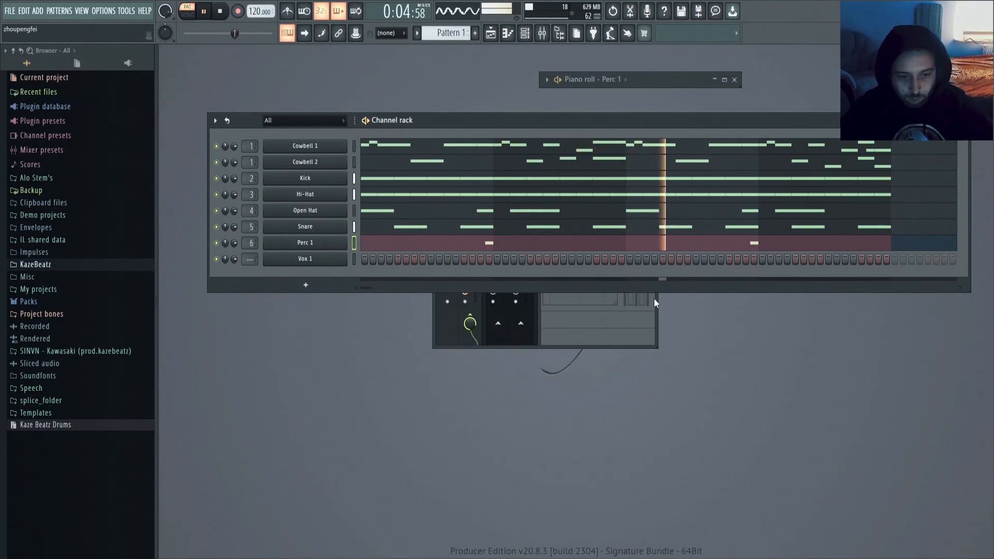
click(636, 320)
click(647, 133)
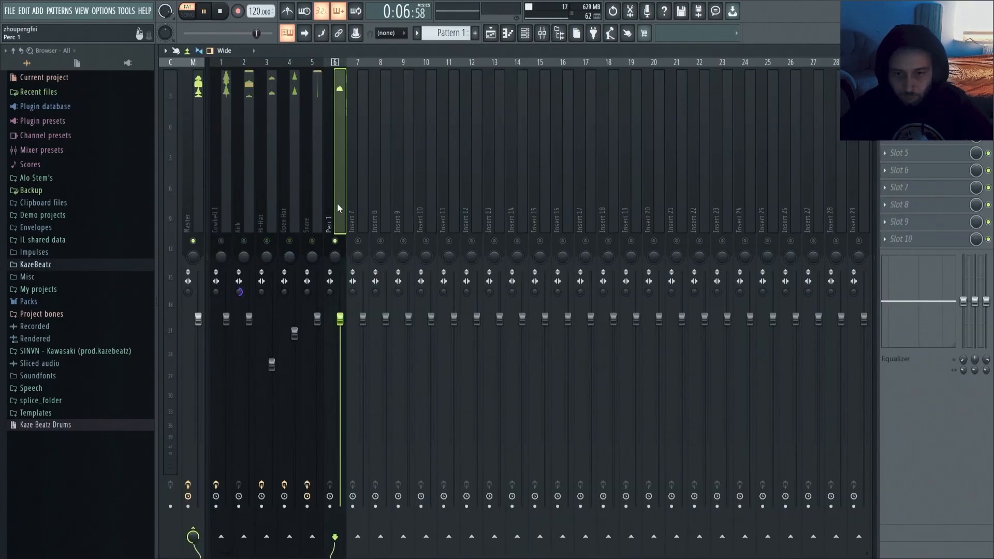
Step: Set the ValhallaVintageVerb mix on Perc 1 to 10% and lower the Perc 1 mixer level
text(10)
key(Return)
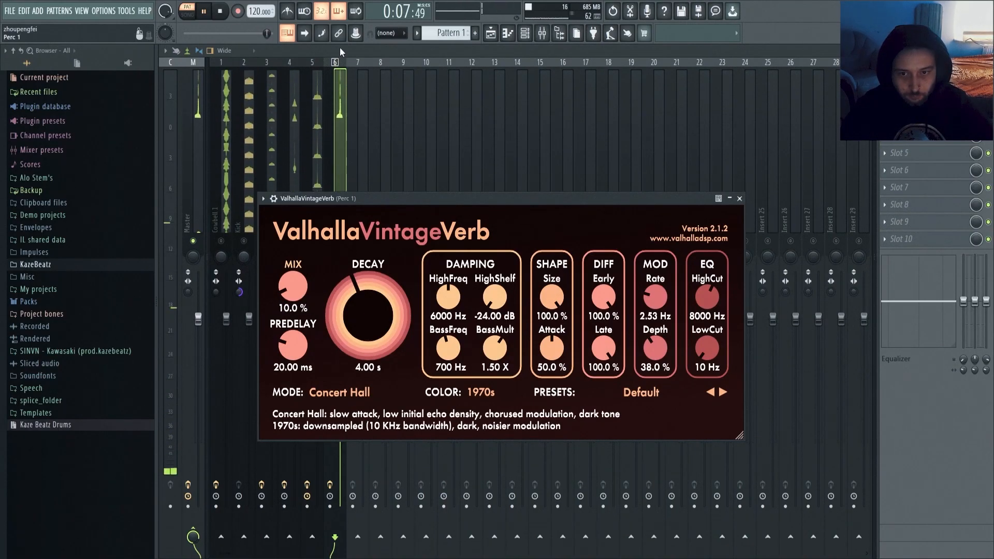
click(338, 167)
drag(340, 320, 340, 373)
click(311, 247)
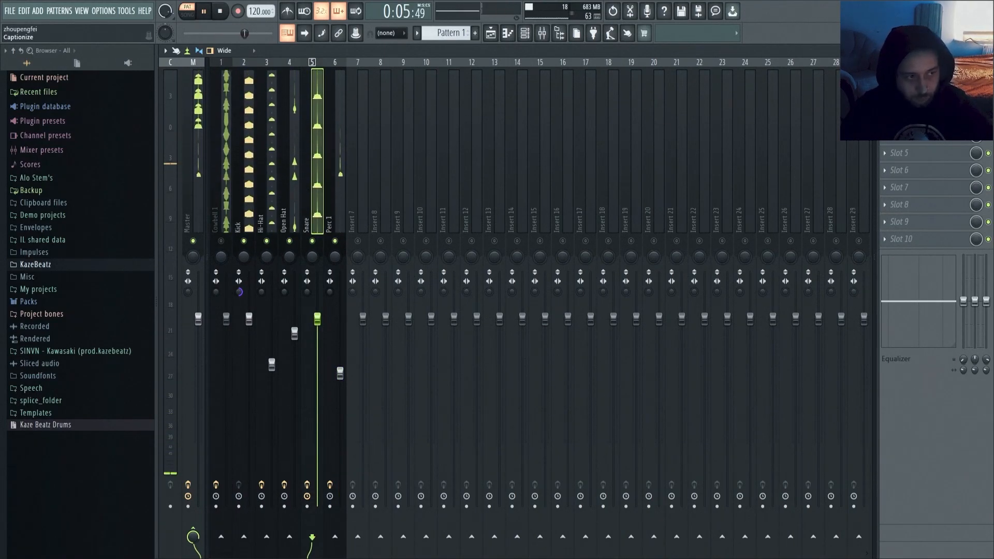
Step: Place C5 notes two steps long for Vox 1 in the second half of beat 2 in bars 1 and 3
key(F9)
click(395, 149)
click(354, 258)
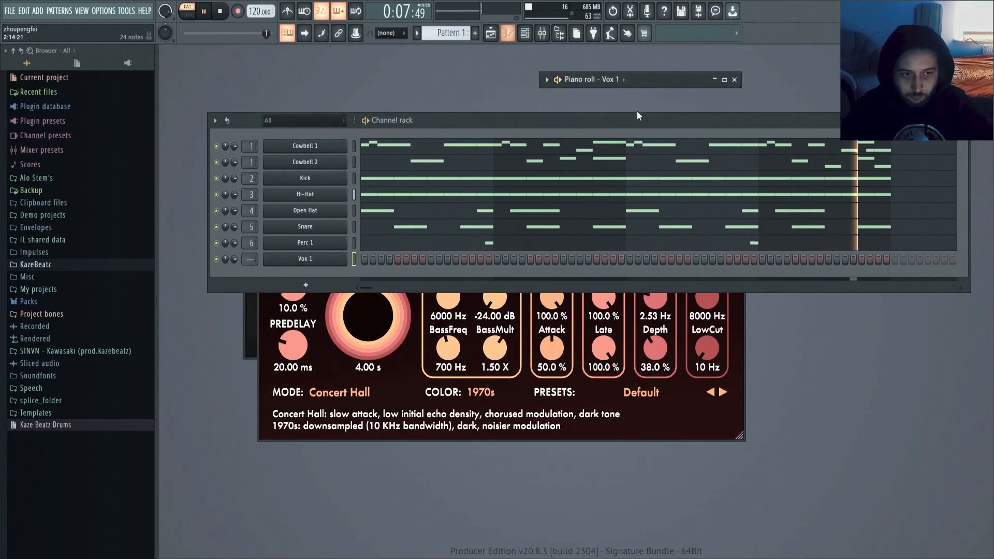
double_click(585, 81)
key(space)
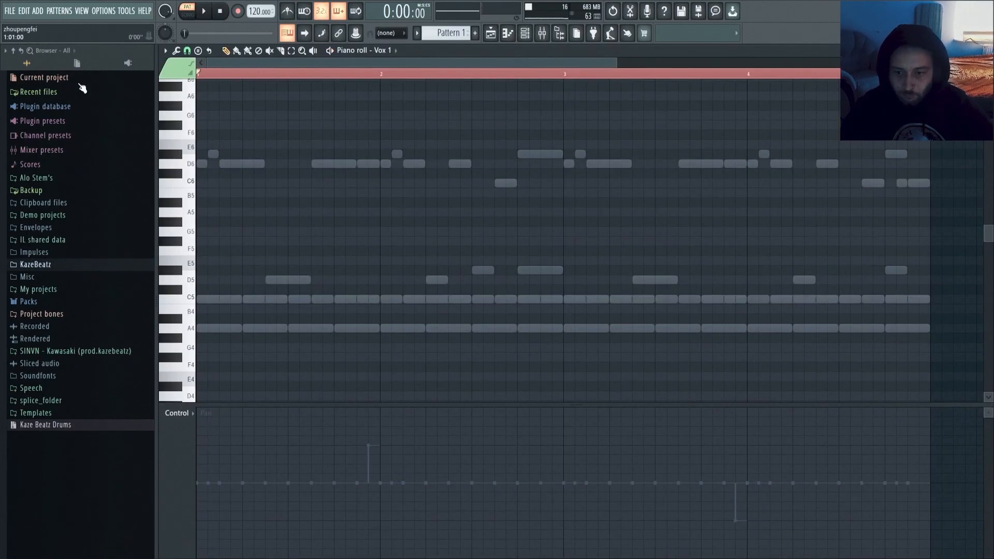
click(221, 300)
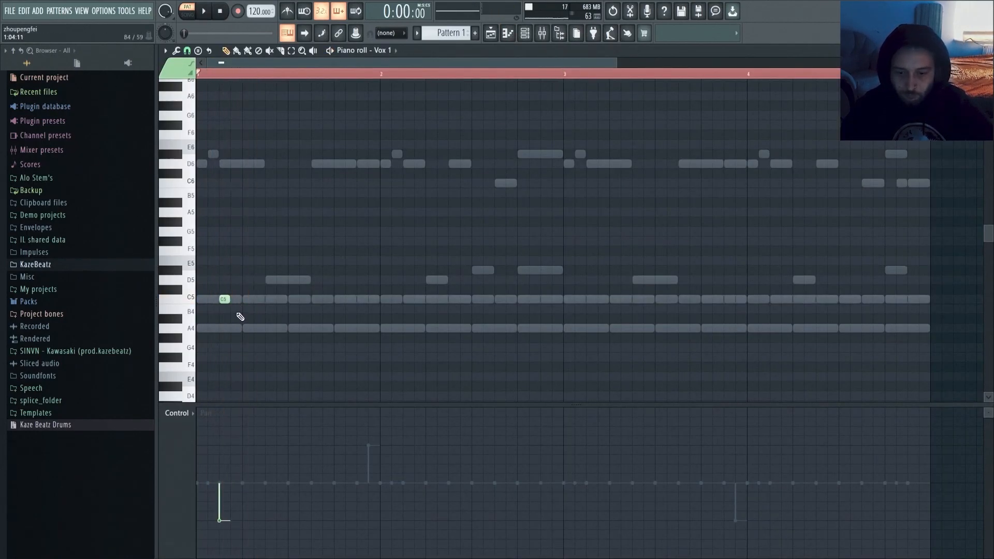
key(space)
drag(225, 303, 276, 302)
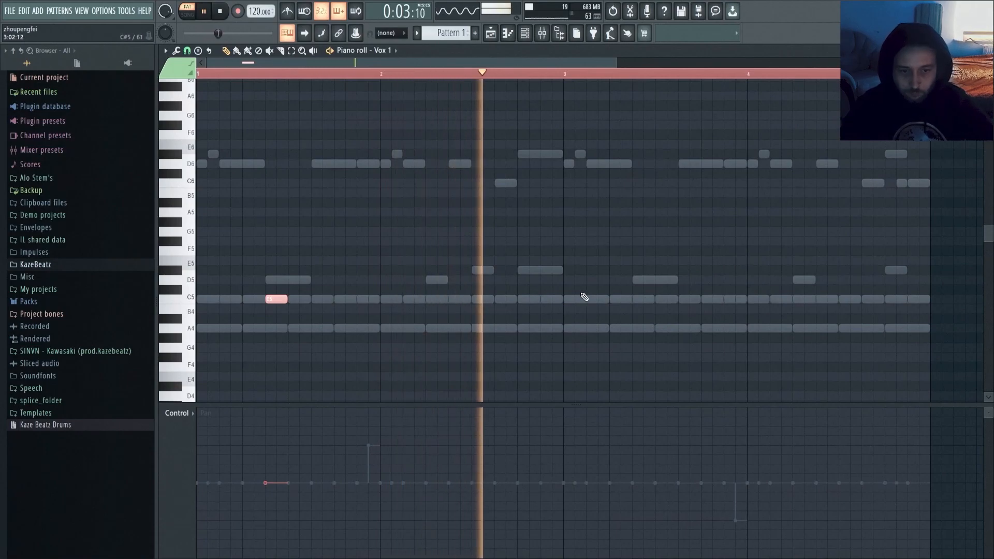
click(616, 299)
drag(621, 299, 644, 299)
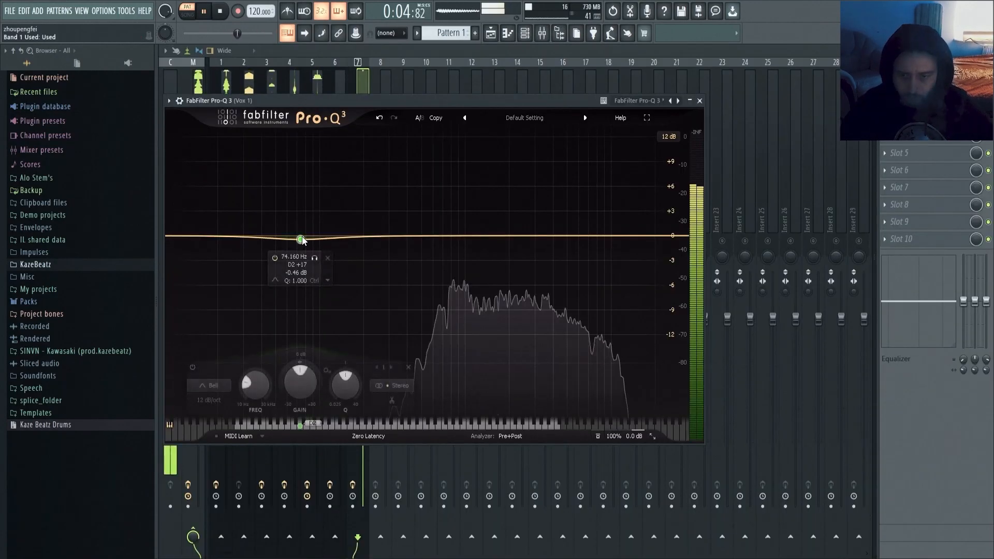
Step: Turn the Pro-Q 3 band on Vox 1 into a low cut and raise its frequency into the midrange
right_click(302, 240)
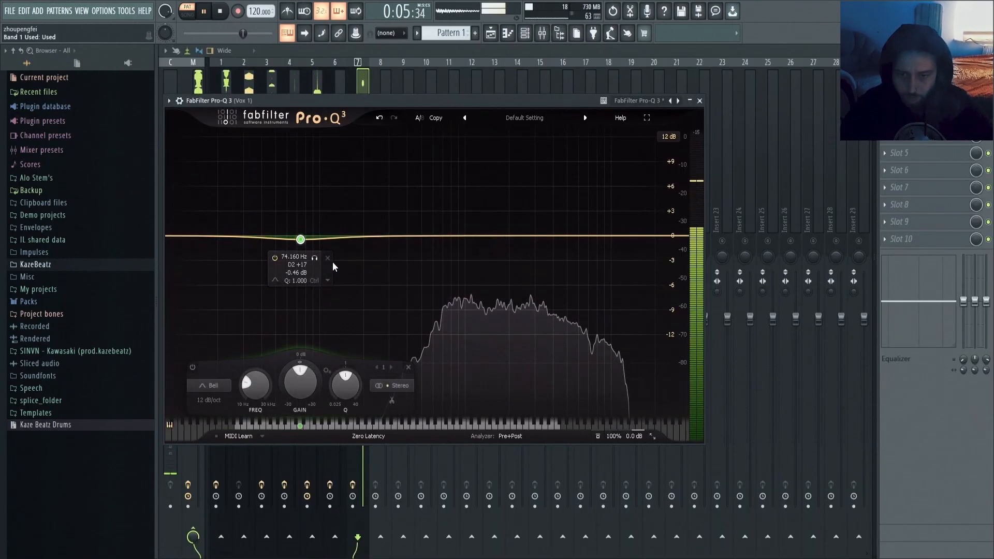
click(421, 307)
drag(300, 237, 471, 237)
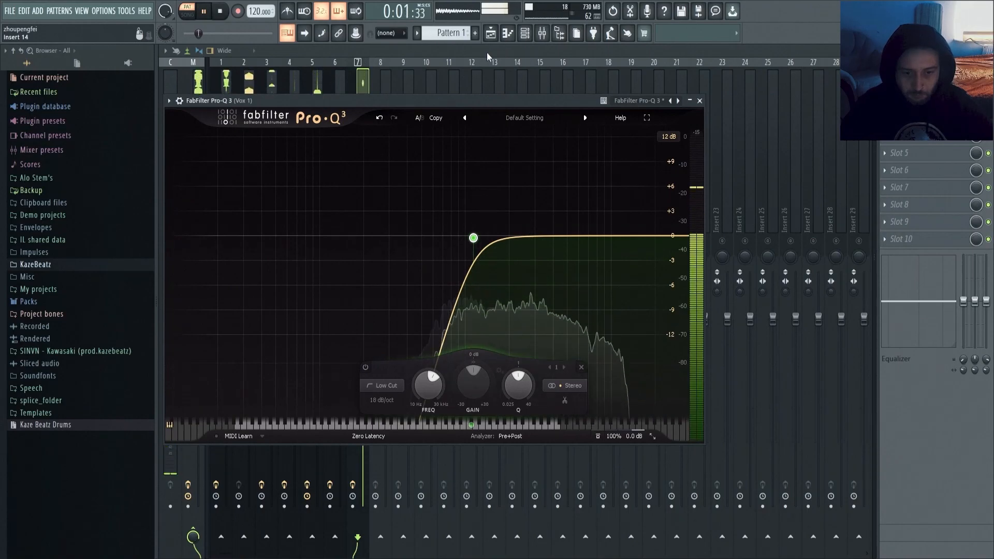
Step: Close the equalizer, move the Fruity Stereo Enhancer window aside and raise the Vox 1 mixer level
key(Escape)
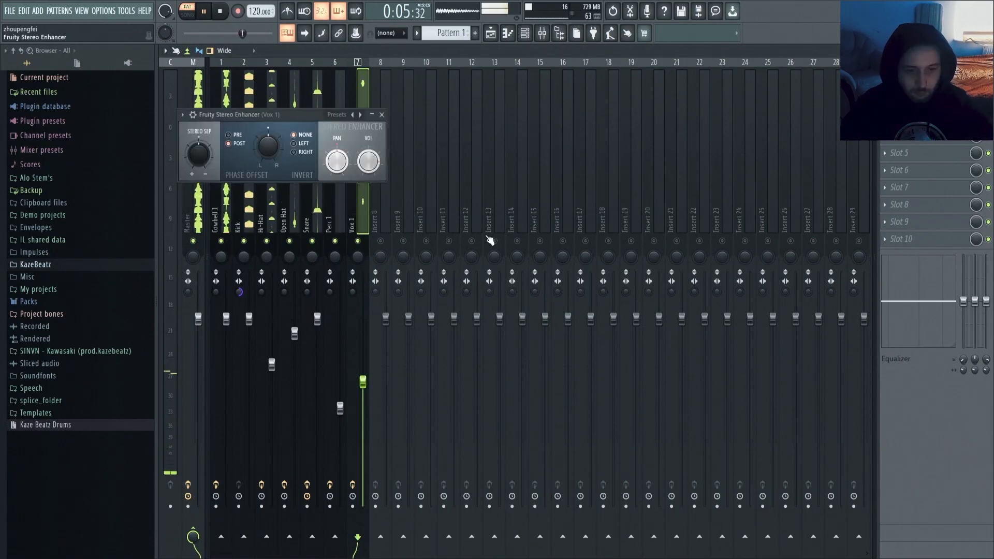
drag(295, 114, 513, 115)
drag(365, 384, 365, 362)
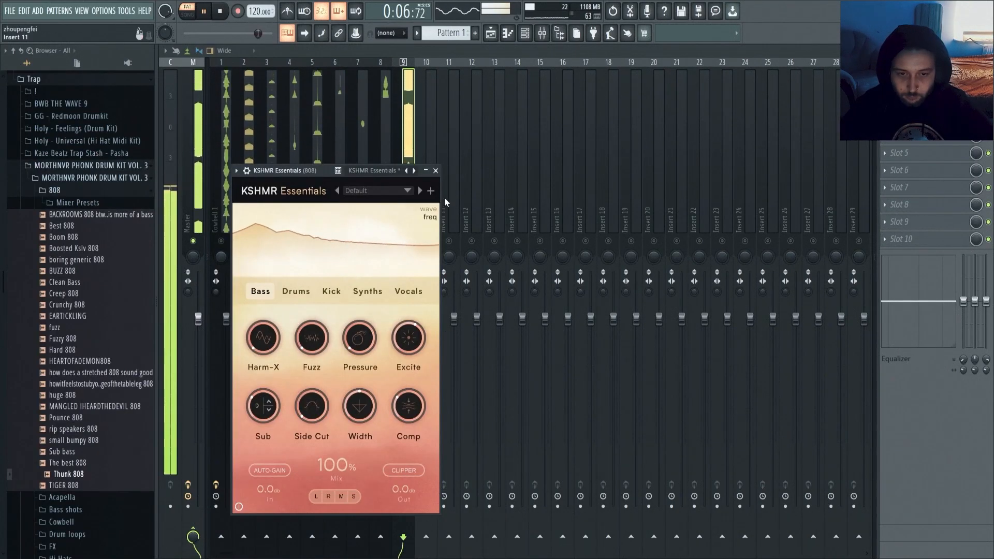
Step: Close KSHMR Essentials and raise the Garage Bass mixer level slightly
click(437, 169)
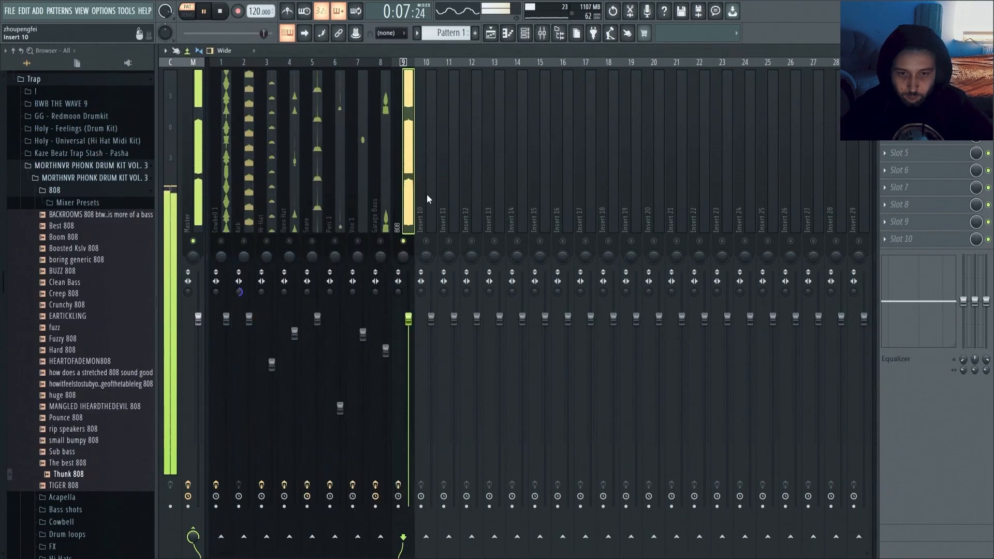
drag(386, 350, 386, 340)
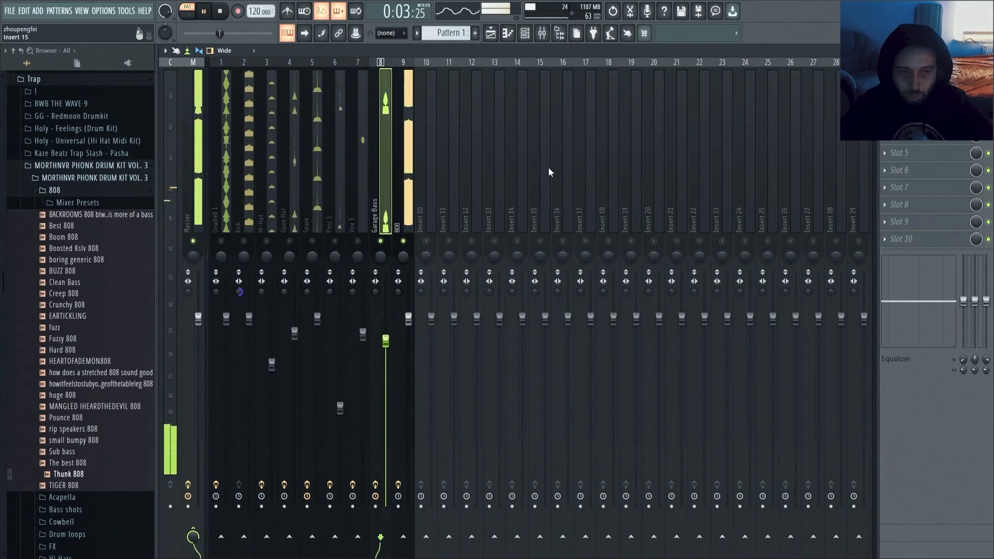
Step: Unmute all mixer tracks and lower the 808 mixer level
click(407, 199)
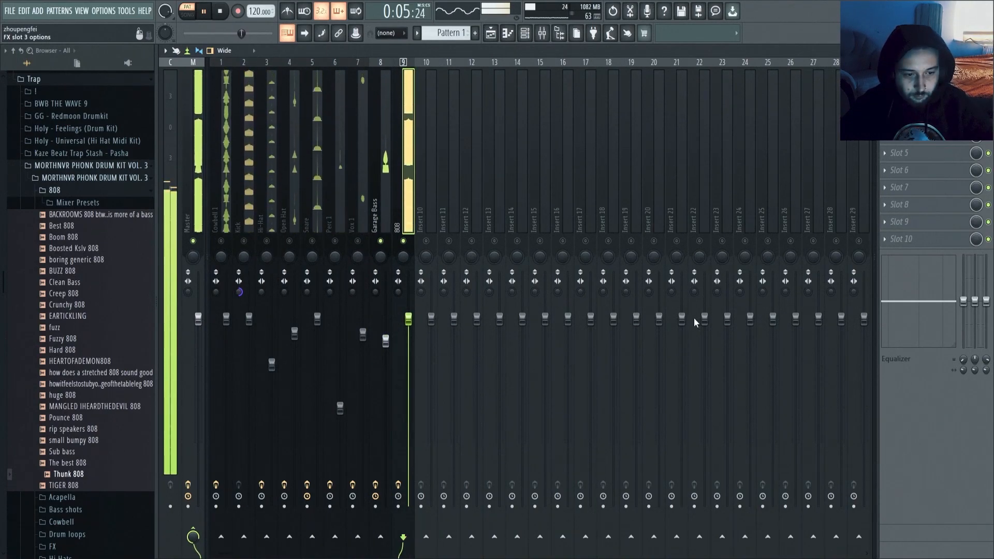
click(408, 58)
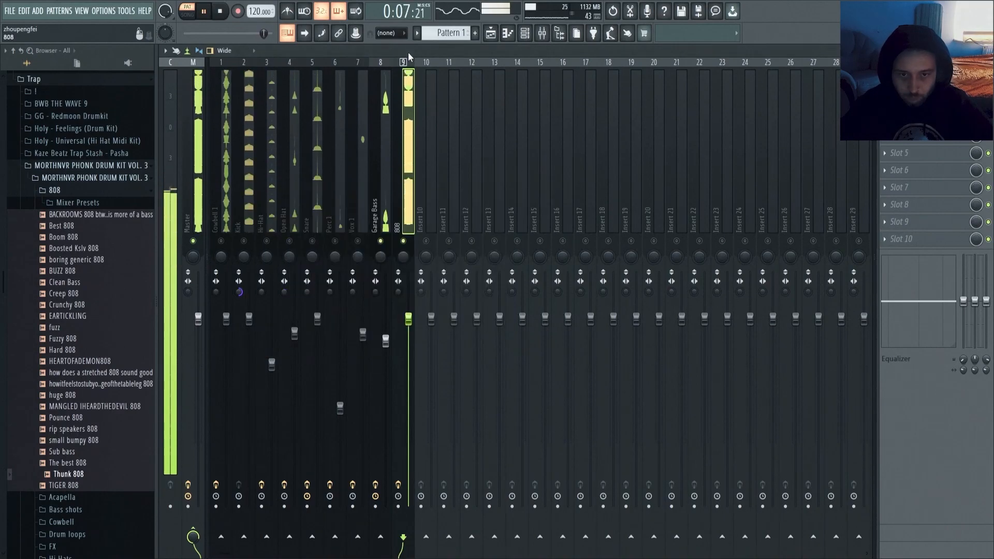
click(388, 221)
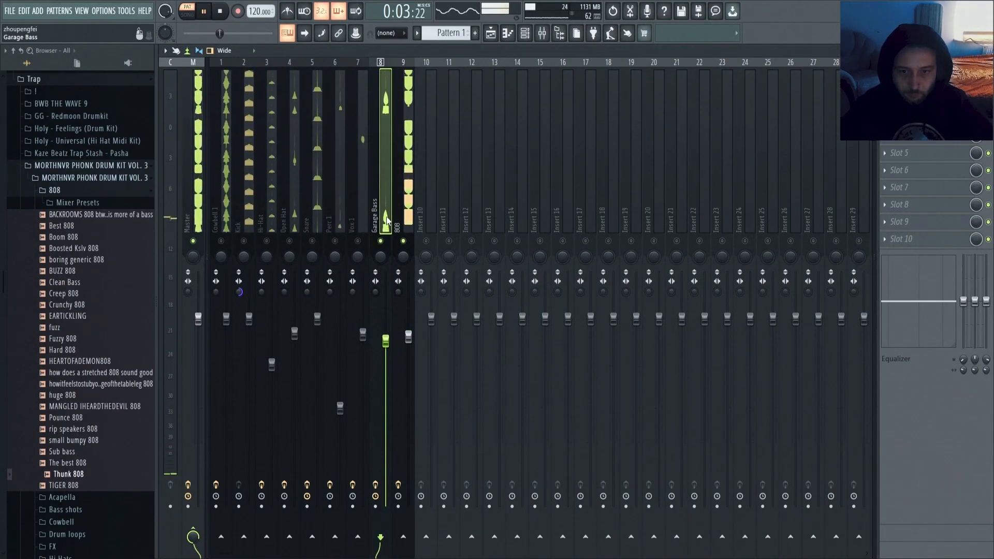
click(358, 241)
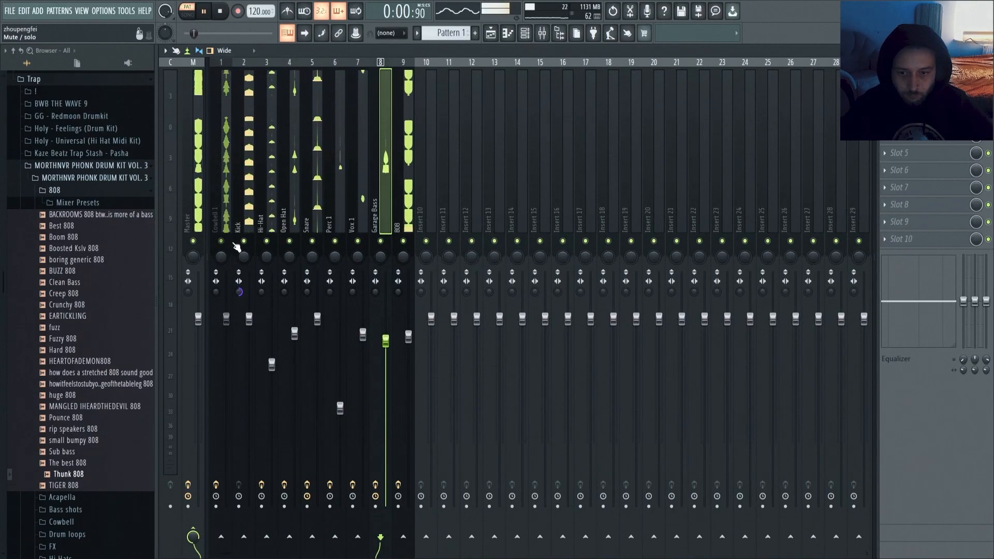
drag(410, 340, 410, 360)
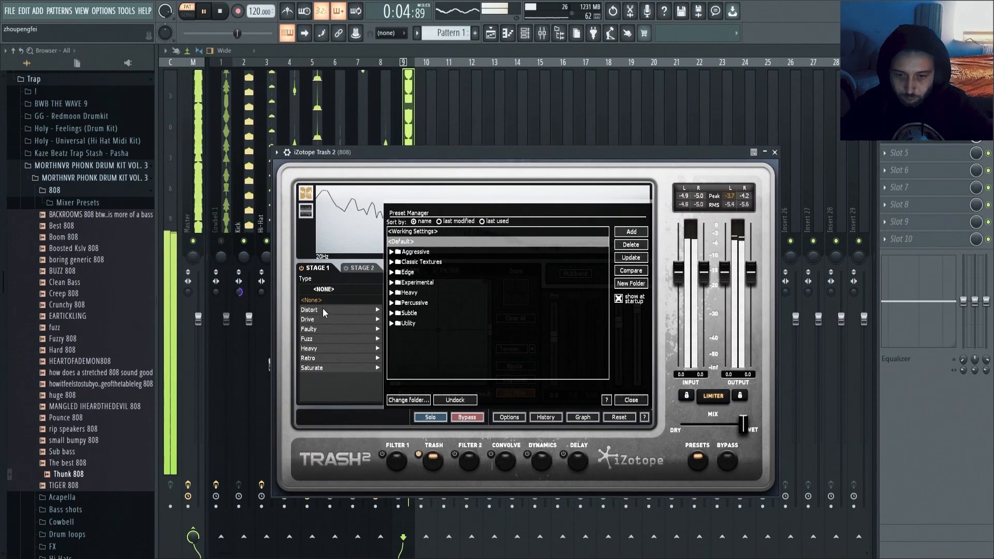
Step: Audition Trash 2 Stage 1 distortion types on the 808, settling on the Acid fuzz with the mix at about 30%
click(322, 310)
click(328, 358)
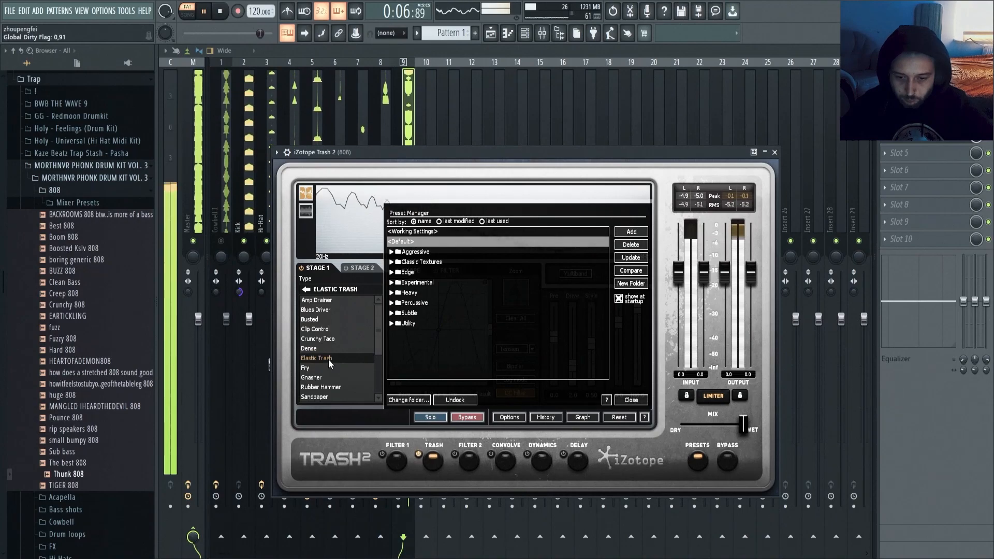
click(340, 386)
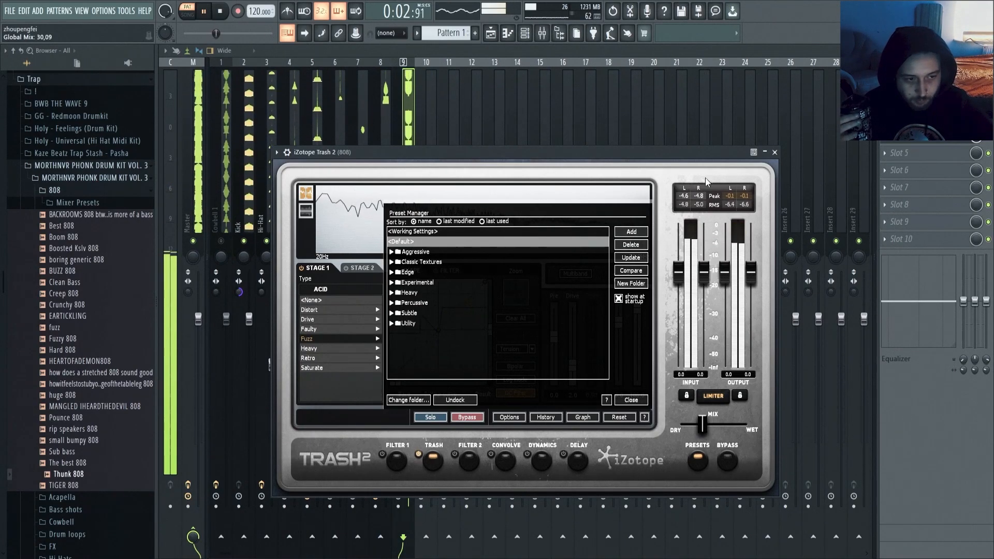
click(775, 154)
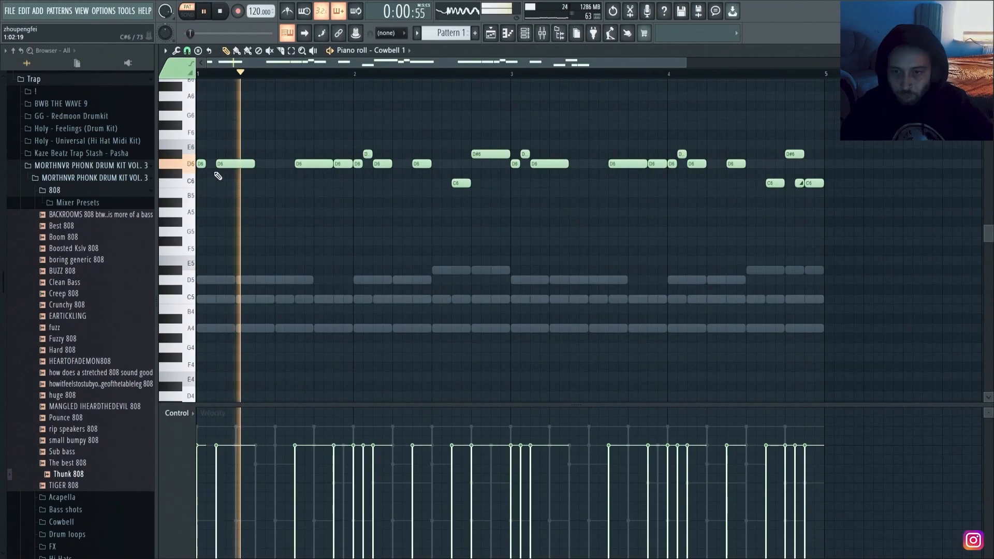
Step: Rework the opening of Cowbell 1 into three consecutive D6 notes, each two steps long, and play it back
key(space)
scroll(238, 207, up, 3)
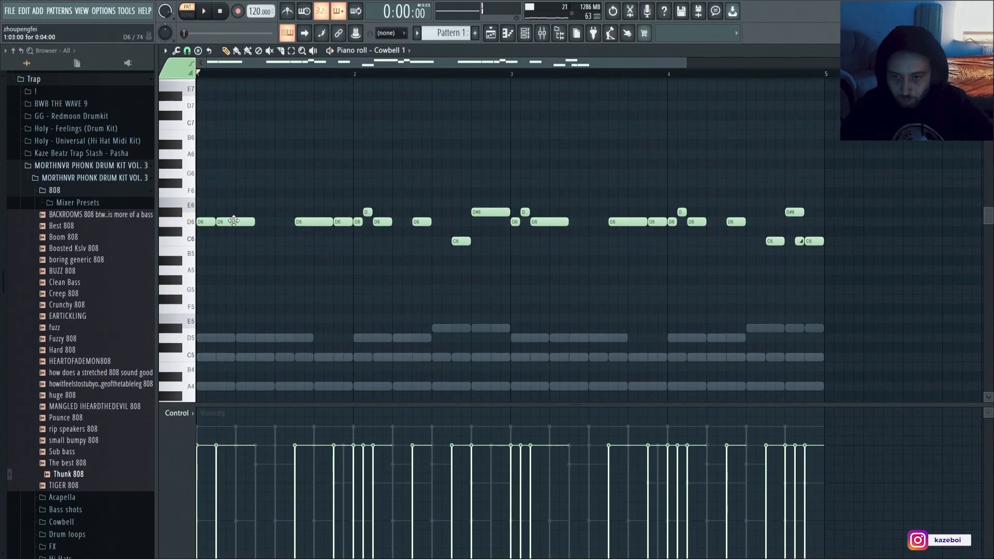
drag(253, 222, 236, 222)
key(space)
scroll(254, 244, up, 1)
key(space)
click(241, 251)
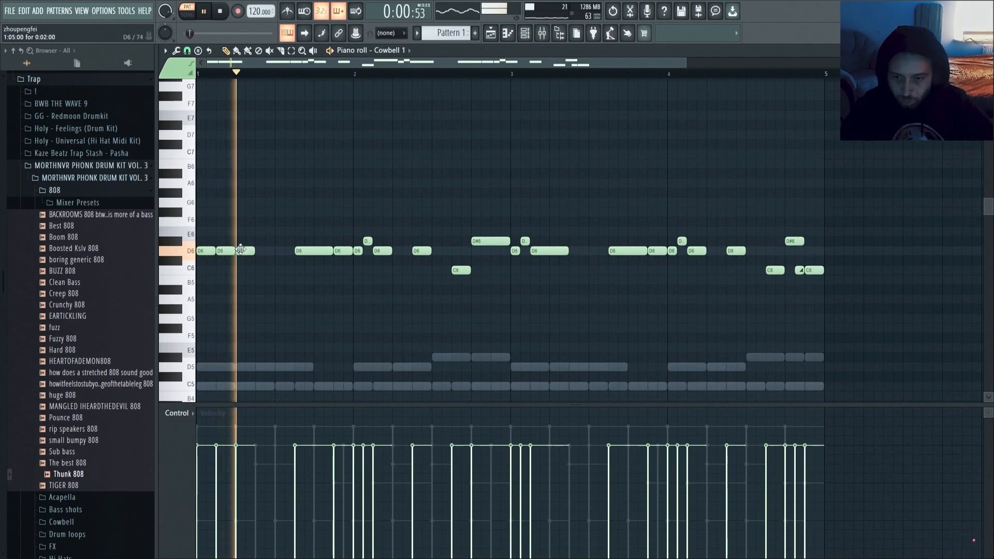
key(space)
Step: Try raising single notes in the opening Cowbell 1 run to D#6 and play each variation
drag(226, 251, 227, 242)
key(space)
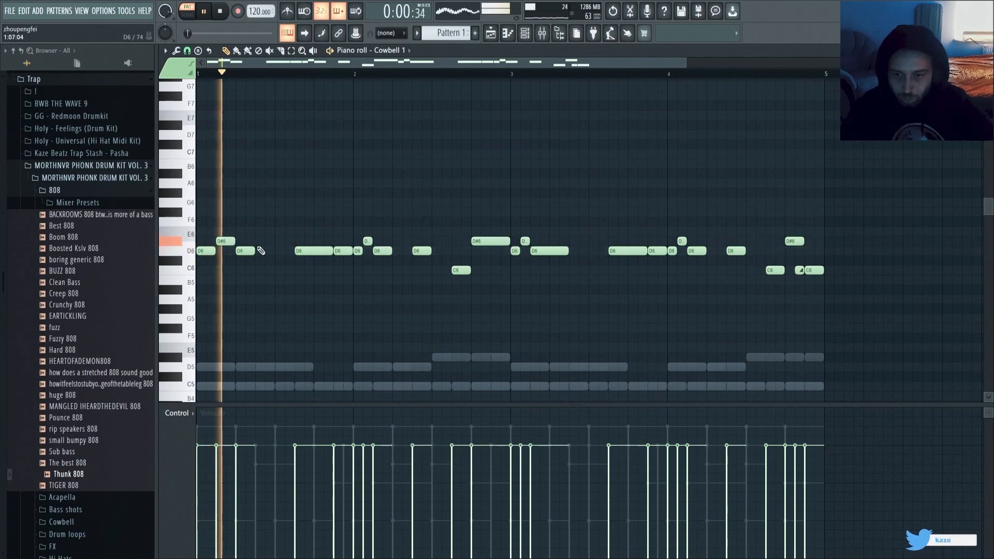
key(space)
click(223, 242)
key(space)
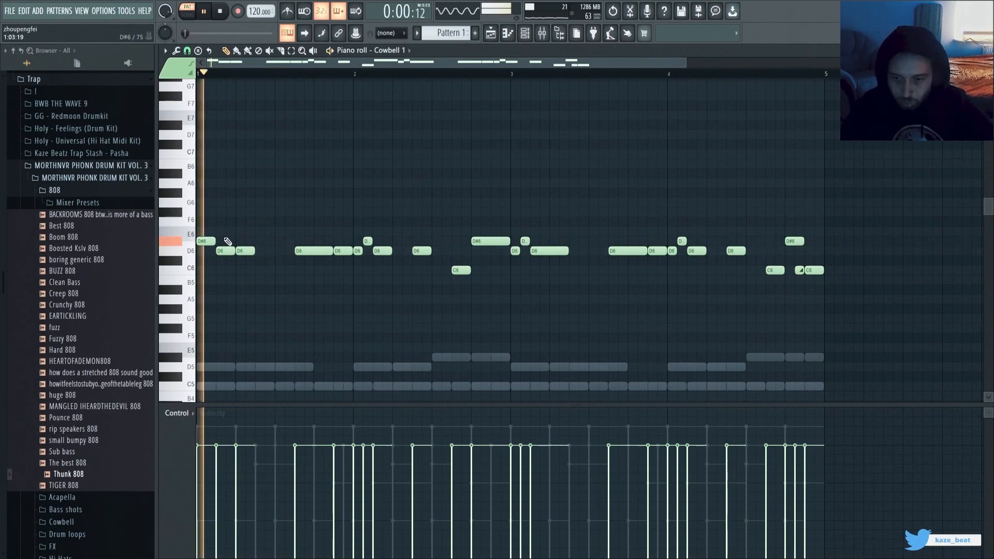
scroll(249, 252, up, 1)
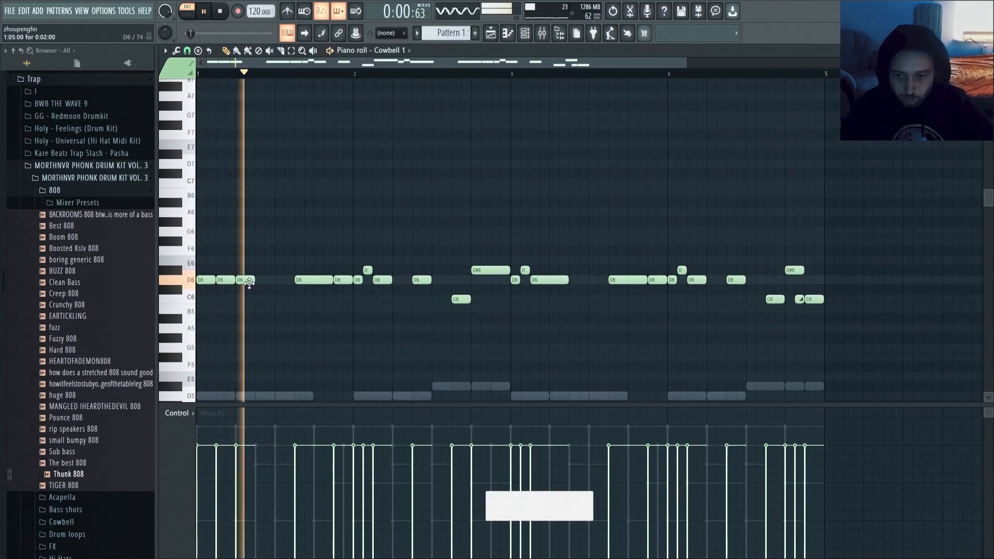
Step: Raise the last D6 note of bar 1 in Cowbell 1 to D#6 and play the pattern
click(445, 330)
right_click(447, 330)
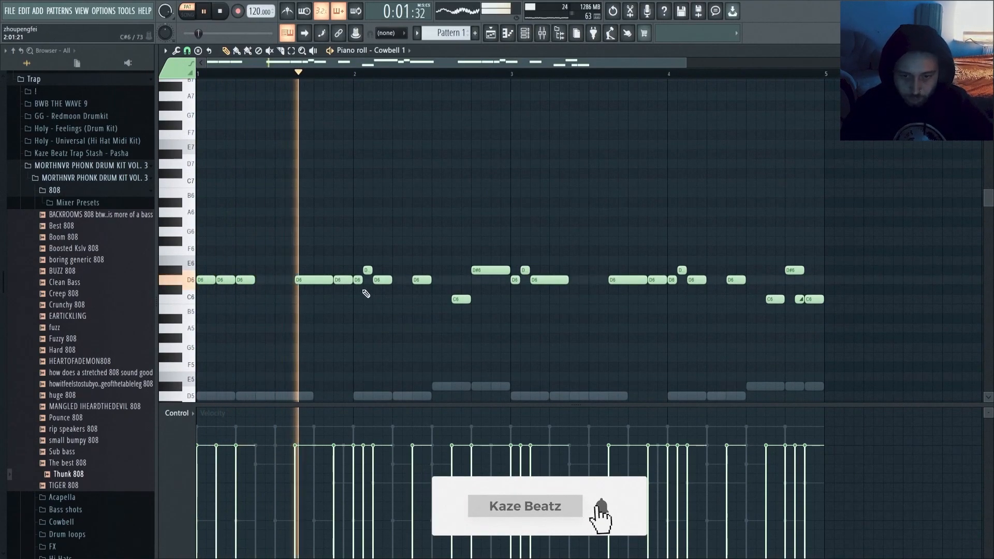
key(space)
drag(345, 280, 345, 271)
key(space)
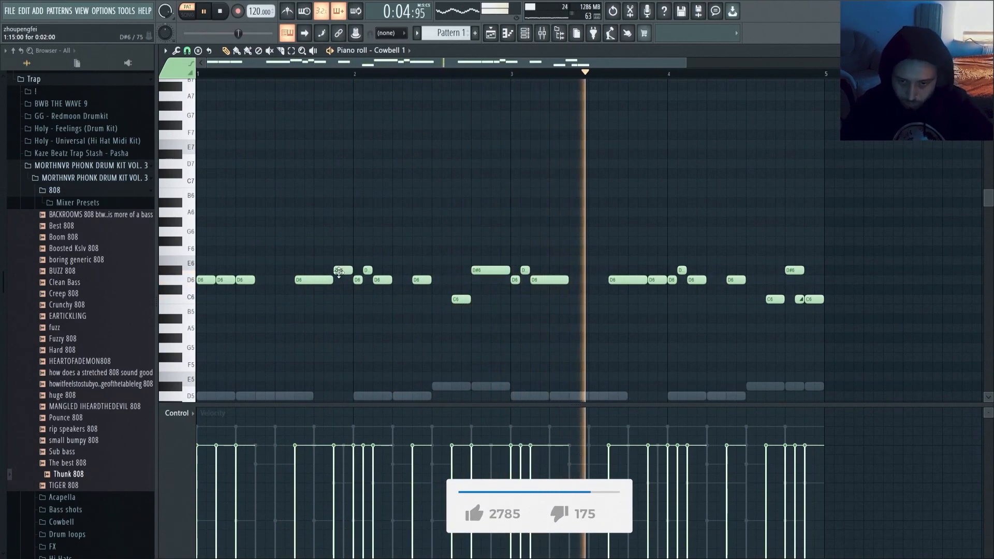
key(space)
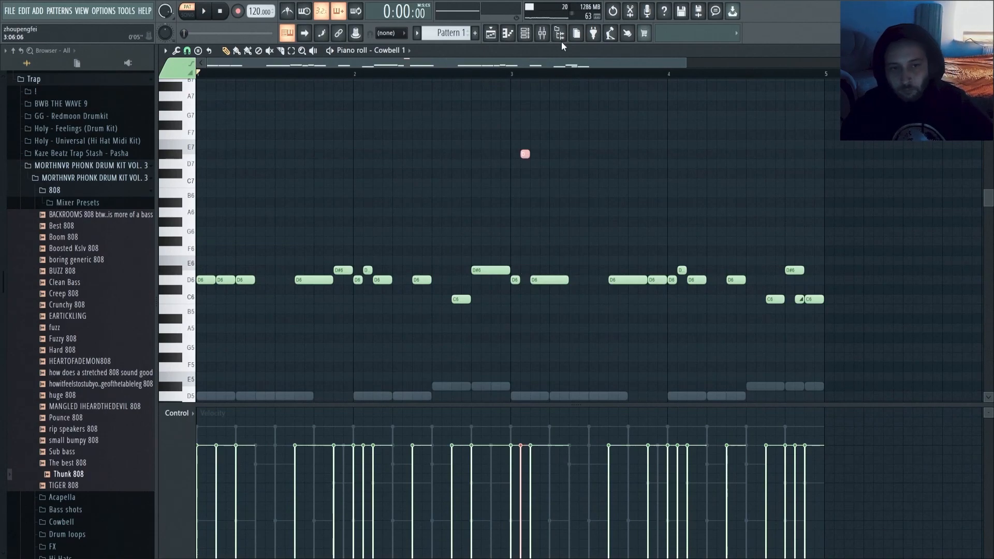
Step: Rework the start of bar 3 in Cowbell 1 into three two-step notes, D6, D#6 and D6, and play it back
key(space)
scroll(519, 78, down, 2)
key(space)
key(space)
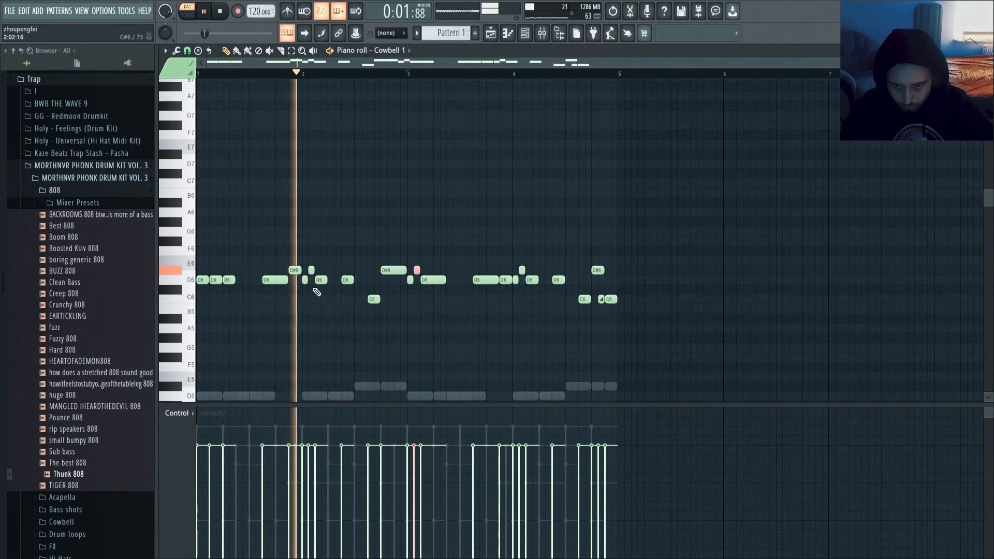
right_click(417, 270)
drag(413, 280, 434, 284)
key(space)
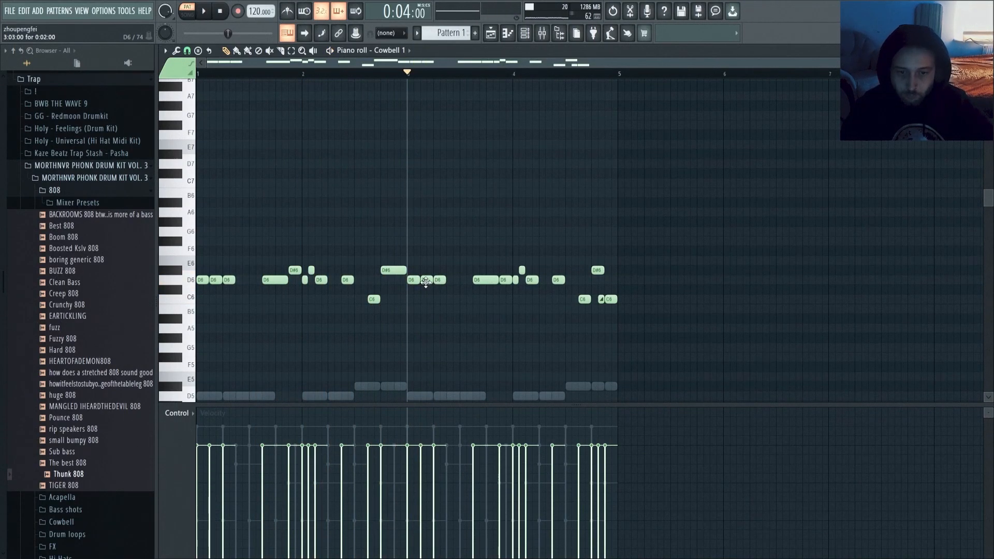
key(space)
key(space)
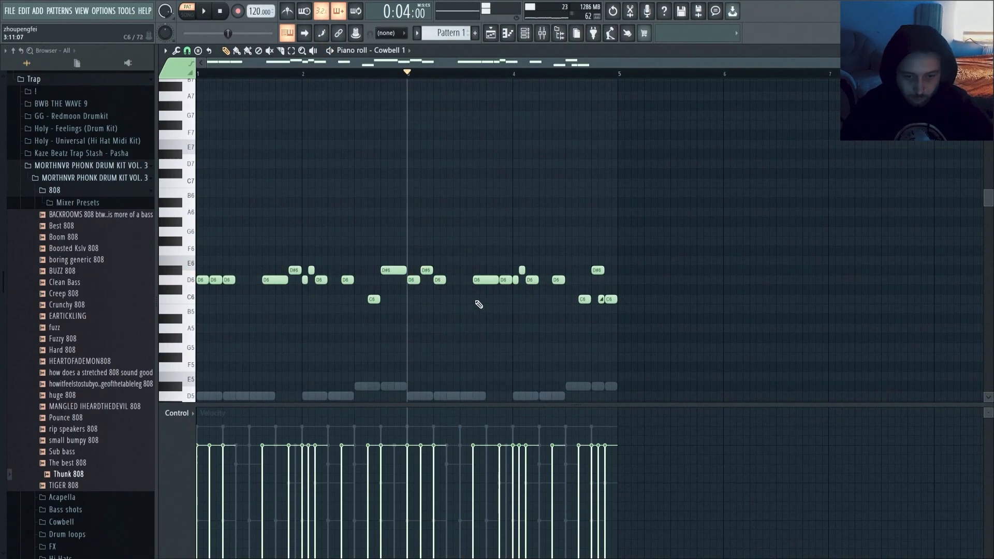
Step: Duplicate the whole Cowbell 1 melody one octave lower, reduce the velocity of the lower copies and play the pattern
key(ctrl+a)
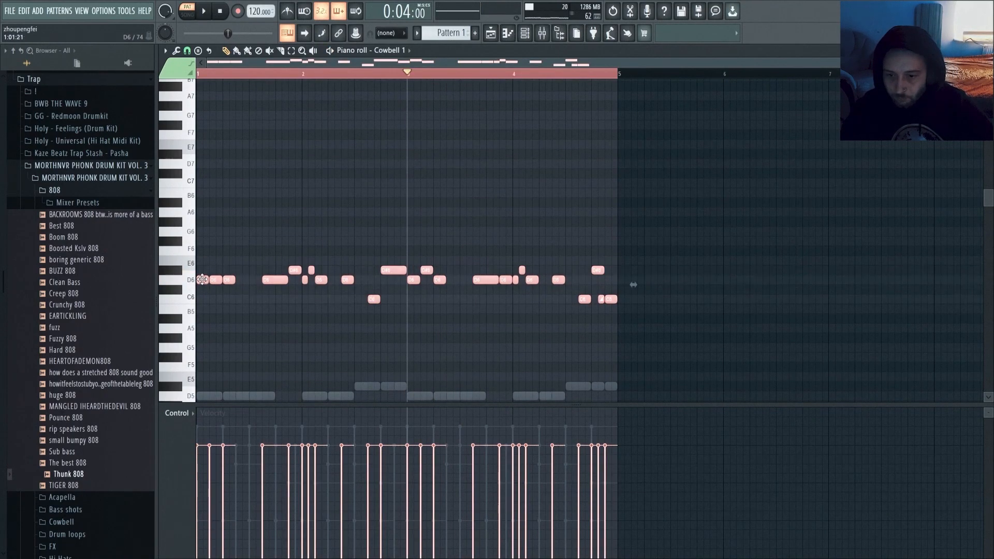
key(ctrl+v)
key(ctrl+Down)
key(space)
scroll(511, 255, down, 8)
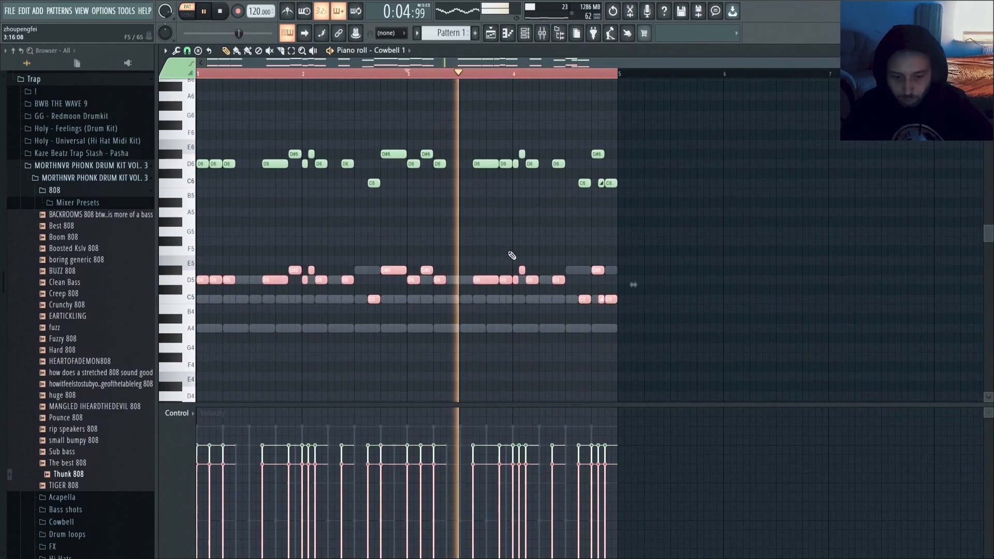
scroll(511, 255, down, 2)
scroll(548, 242, down, 2)
scroll(547, 241, up, 1)
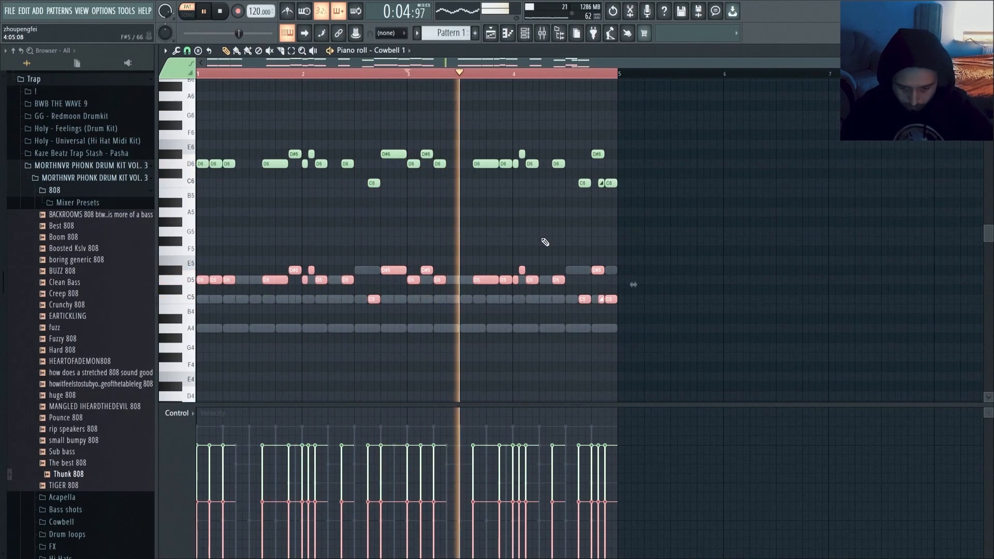
click(988, 51)
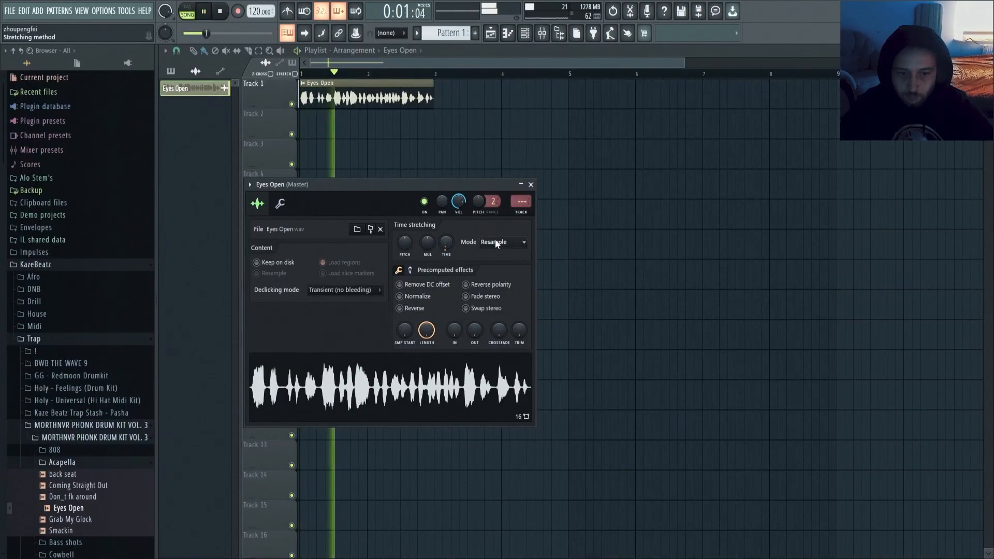
Step: Set the Eyes Open acapella's time-stretching mode to Stretch and replay it from the beginning
drag(432, 185, 500, 187)
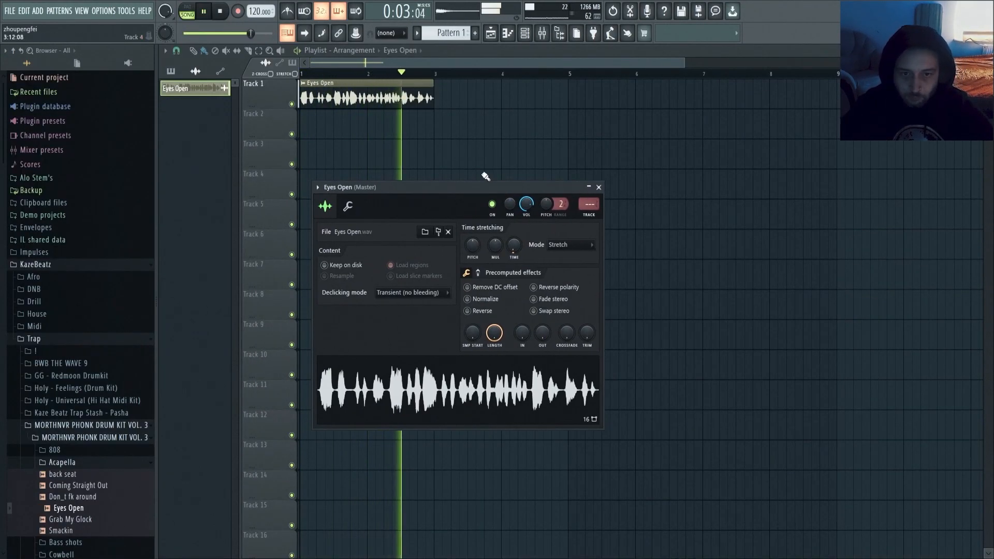
key(space)
key(space)
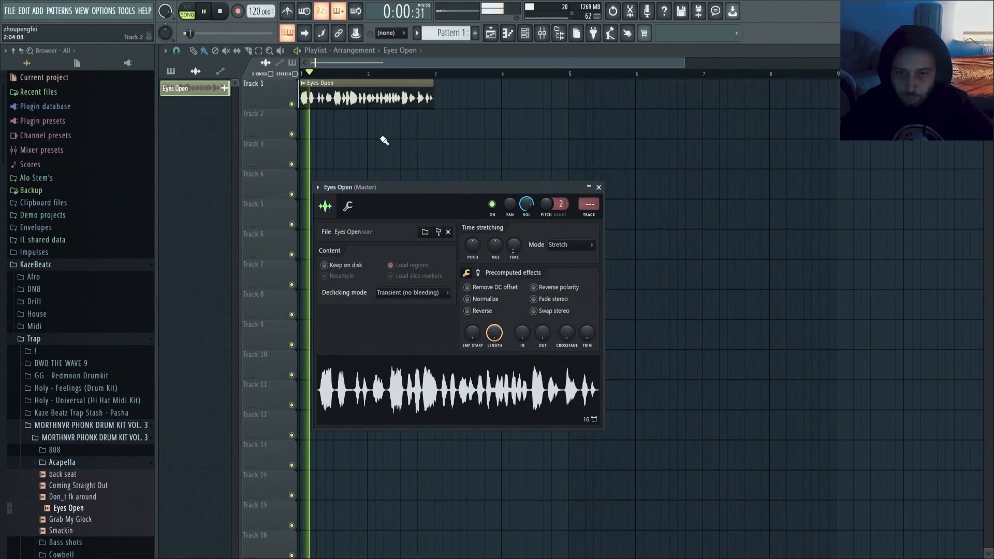
Step: Slice the Eyes Open clip, replace its middle section with a copy taken from the opening section, and play the result
click(387, 135)
right_click(404, 132)
key(space)
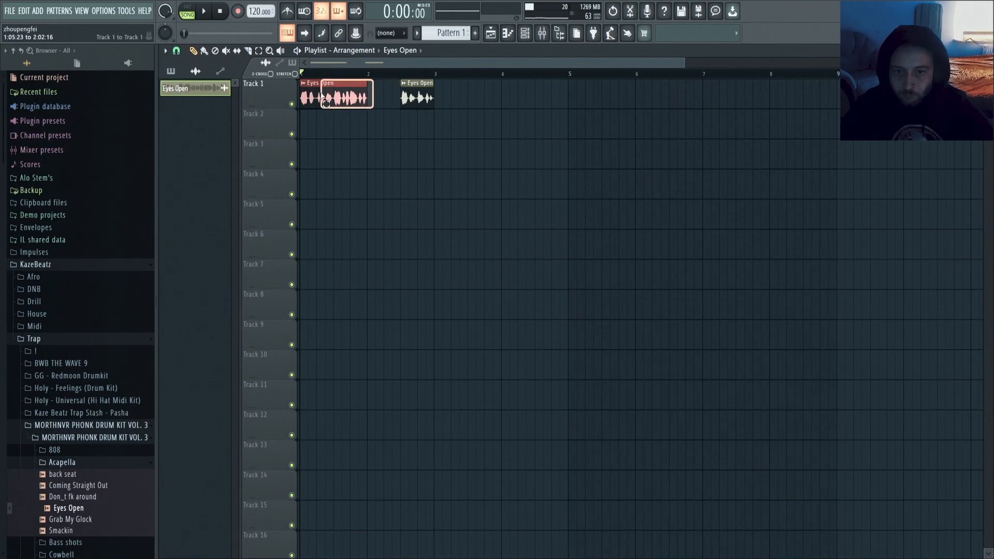
drag(433, 126, 383, 97)
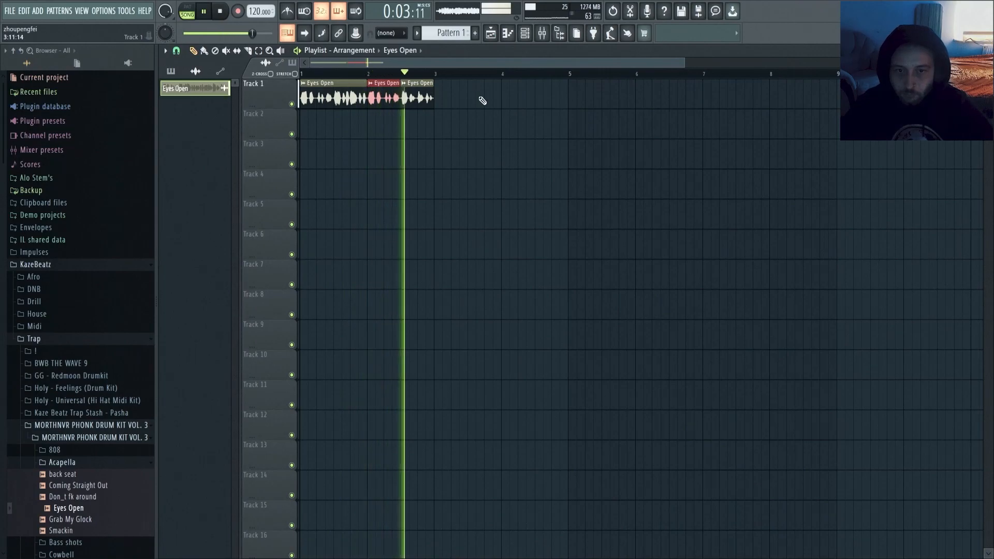
key(space)
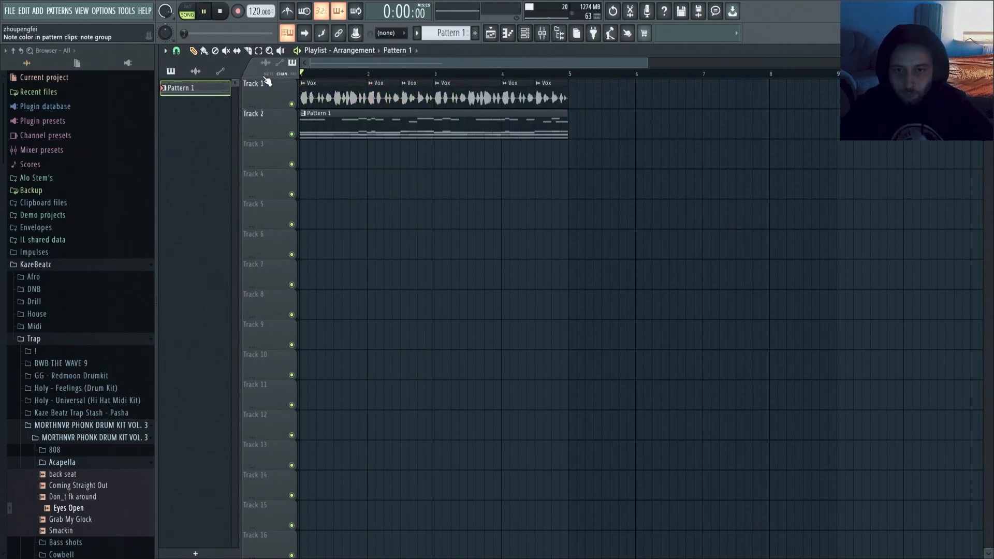
Step: Play the arrangement, add an effect to the first slot of the Vox mixer track and lower the track's volume
key(space)
key(F9)
double_click(586, 132)
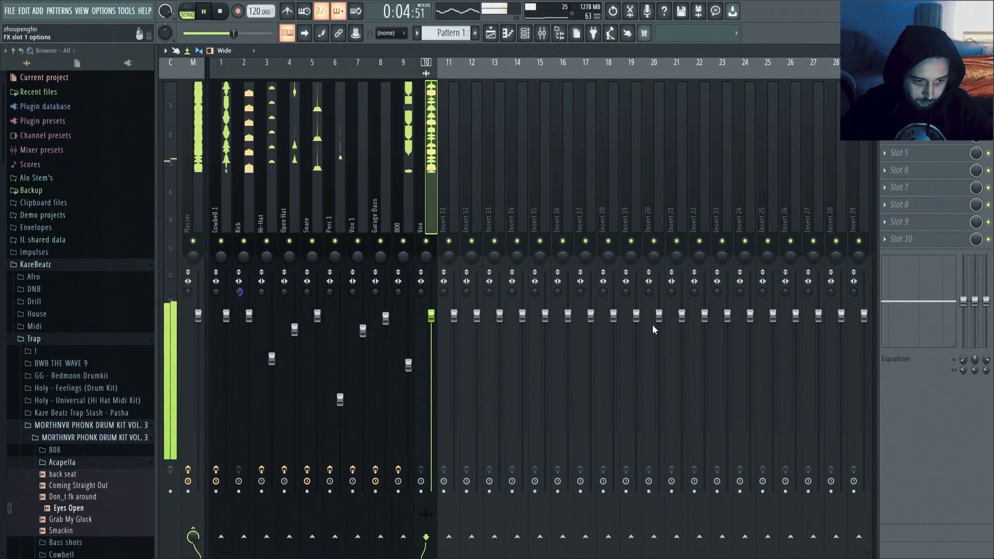
click(906, 84)
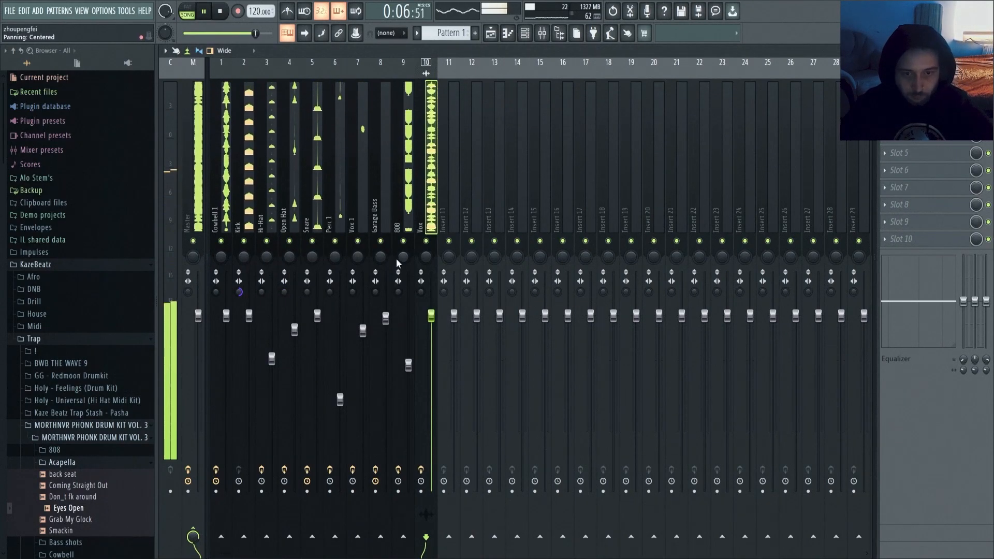
right_click(428, 242)
drag(431, 316, 431, 356)
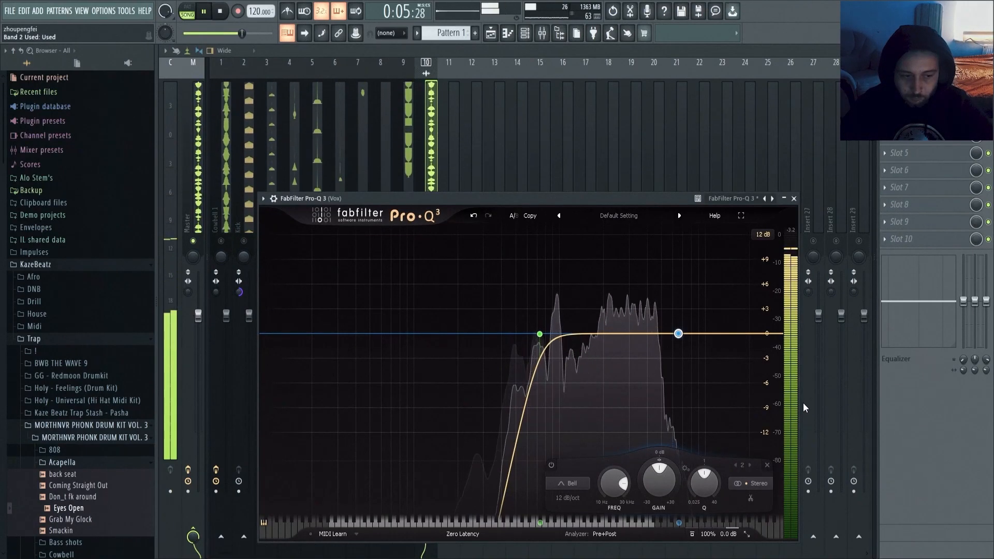
Step: Add a 30 dB/oct high cut at about 3670 Hz to the Vox track in Pro-Q 3
right_click(679, 334)
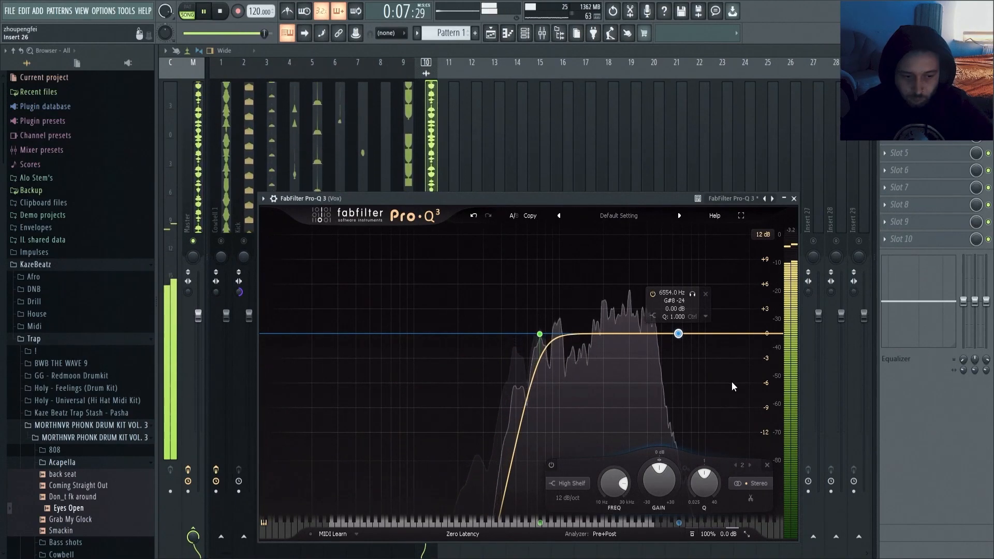
click(795, 422)
scroll(678, 336, up, 3)
drag(677, 334, 641, 335)
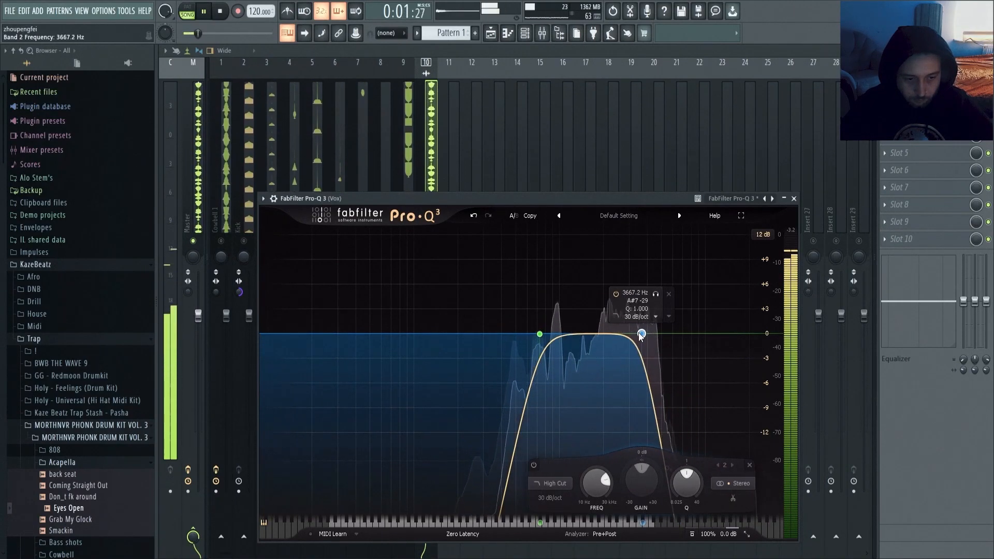
Step: Load Decimort 2 on the Vox track and audition presets, including Ringing the Bell and Rewind Tapes!
click(903, 117)
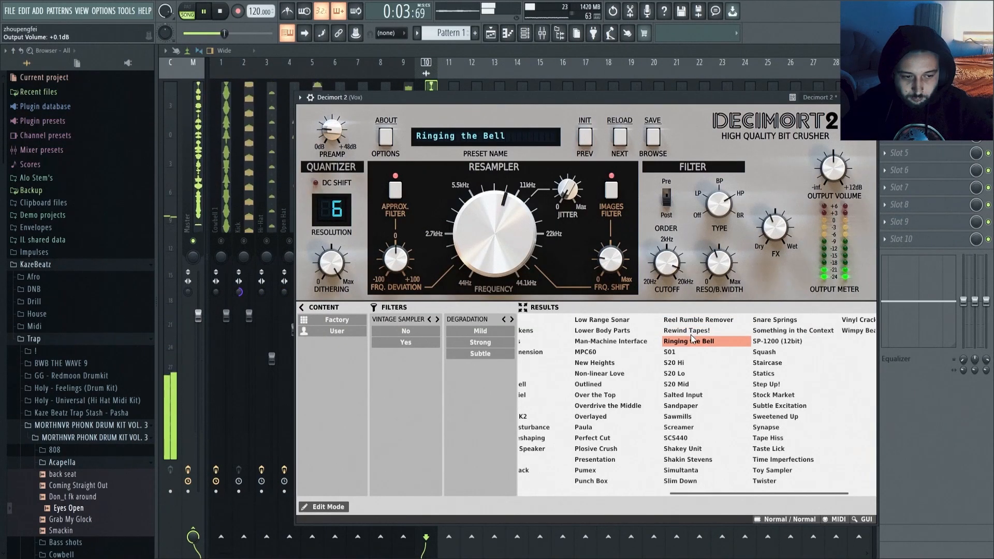
click(698, 331)
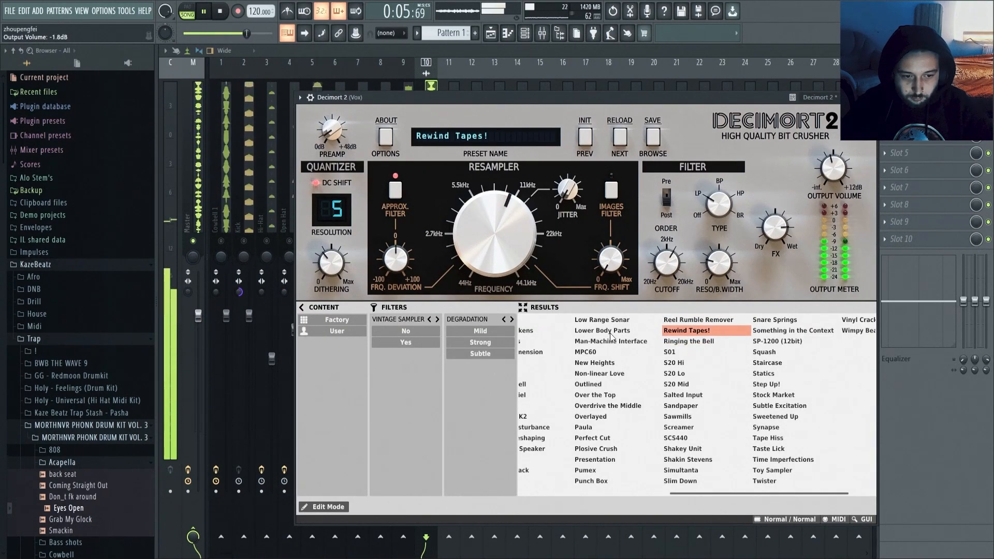
click(405, 58)
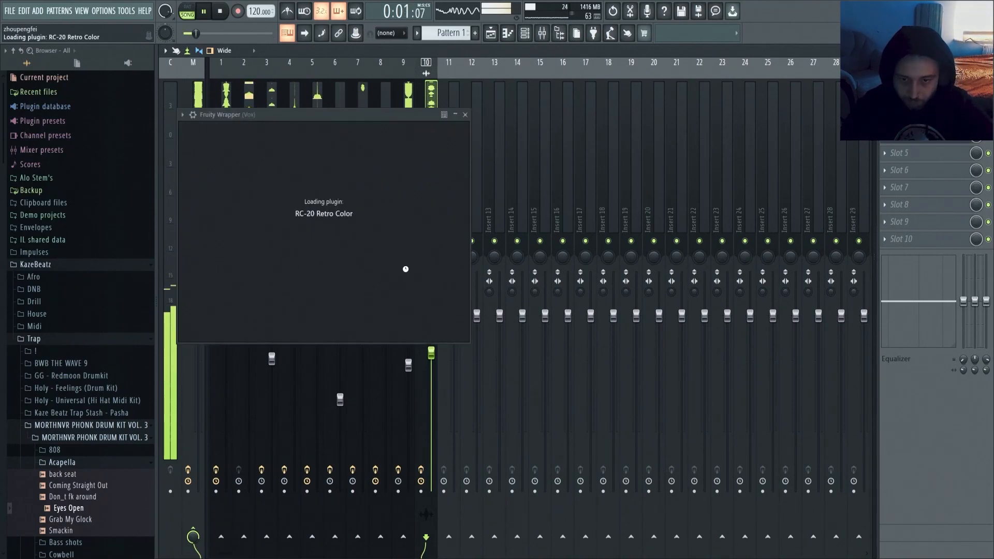
Step: Load RC-20 Retro Color on the Vox track with the Vinyl 1 preset, turning its Distort module off and Space on
click(328, 336)
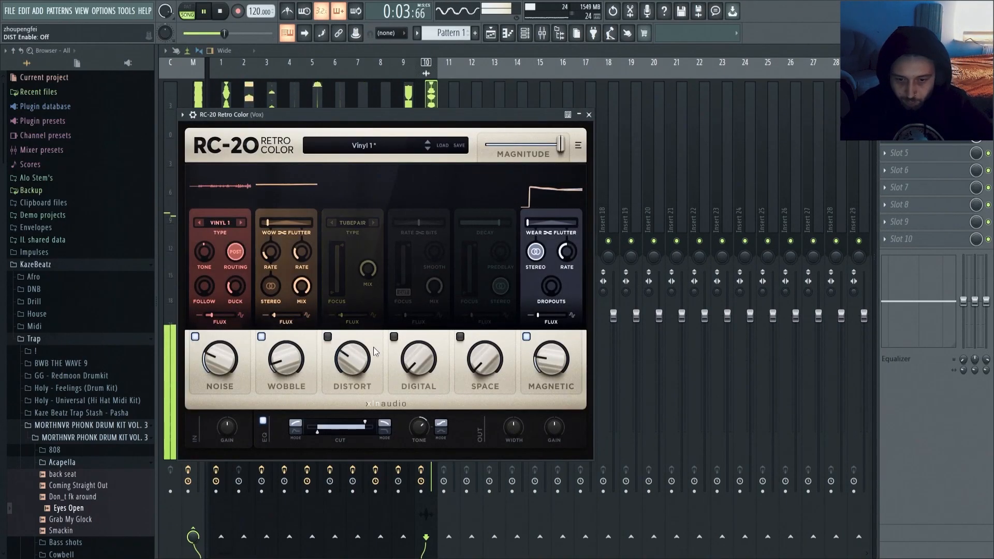
click(460, 337)
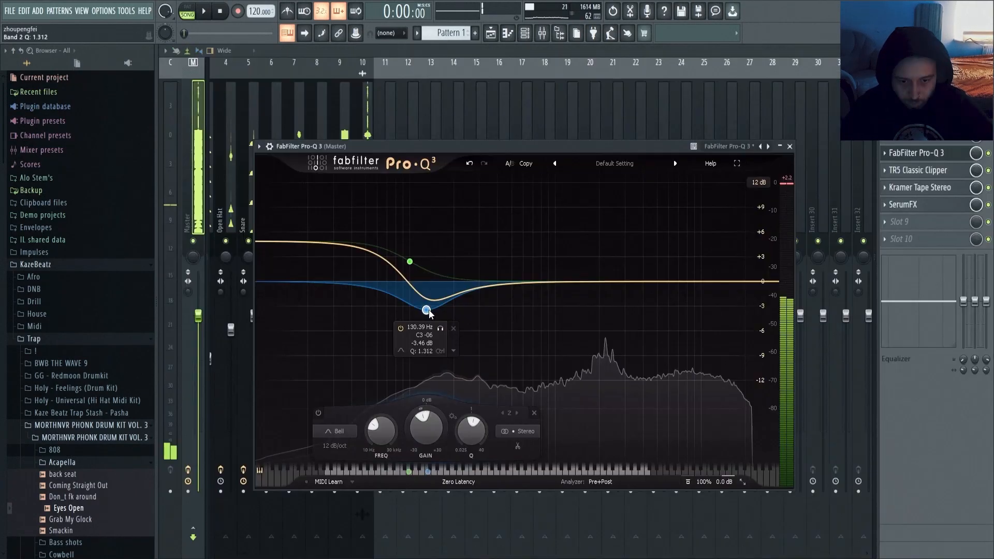
Step: Set the low shelf in the master's Pro-Q 3 to 100 Hz with a 2 dB boost
mouse_move(426, 309)
mouse_down()
mouse_move(411, 331)
mouse_move(429, 330)
mouse_move(428, 282)
mouse_move(429, 313)
mouse_move(430, 301)
mouse_up()
mouse_move(408, 262)
mouse_down()
mouse_move(391, 244)
mouse_move(393, 271)
mouse_up()
double_click(385, 231)
text(100)
key(Return)
double_click(404, 246)
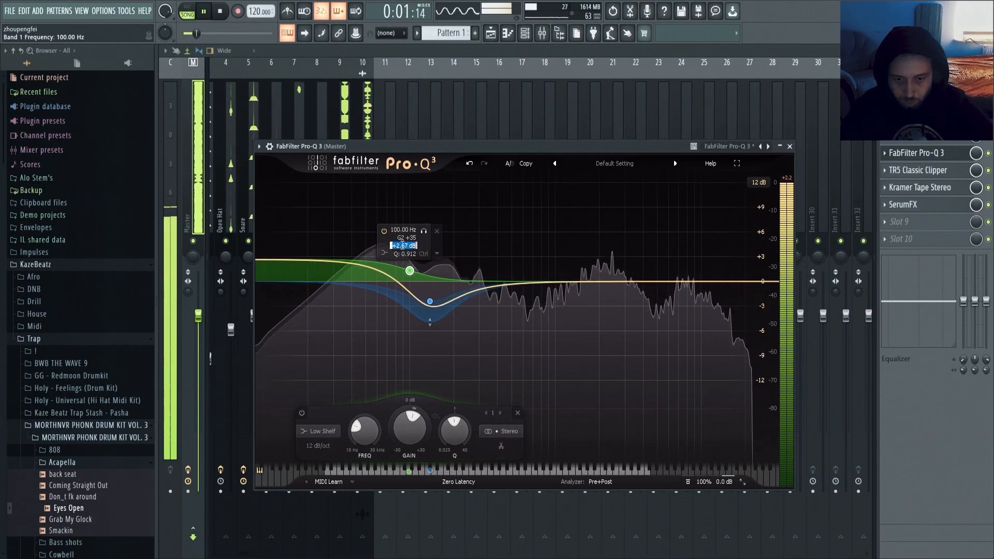
text(2)
key(Return)
Step: Make the master EQ's bell band dynamic with 0 dB gain, a range of about -4.2 dB and a frequency of 100 Hz
drag(429, 302, 429, 283)
double_click(424, 338)
text(0)
key(Return)
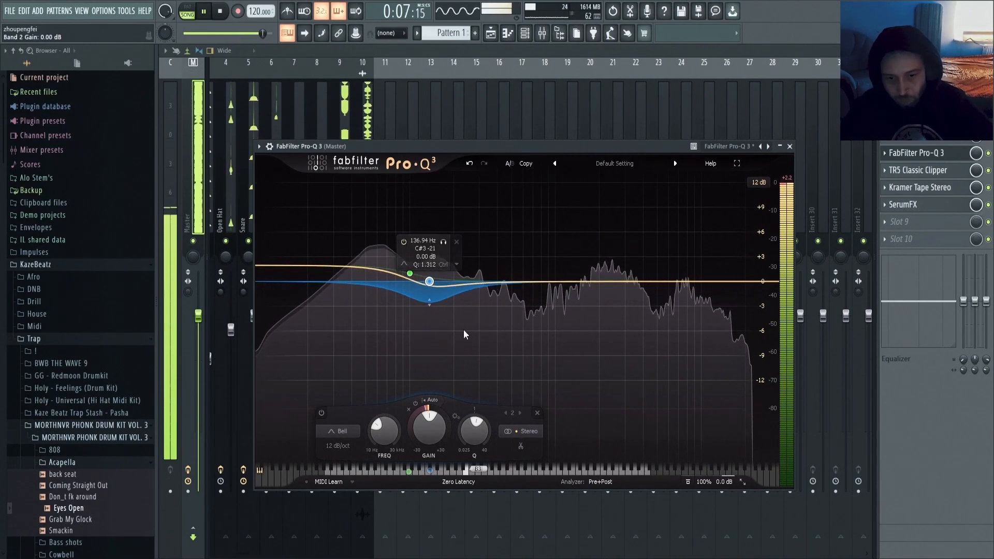
drag(429, 311, 431, 316)
double_click(423, 241)
text(100)
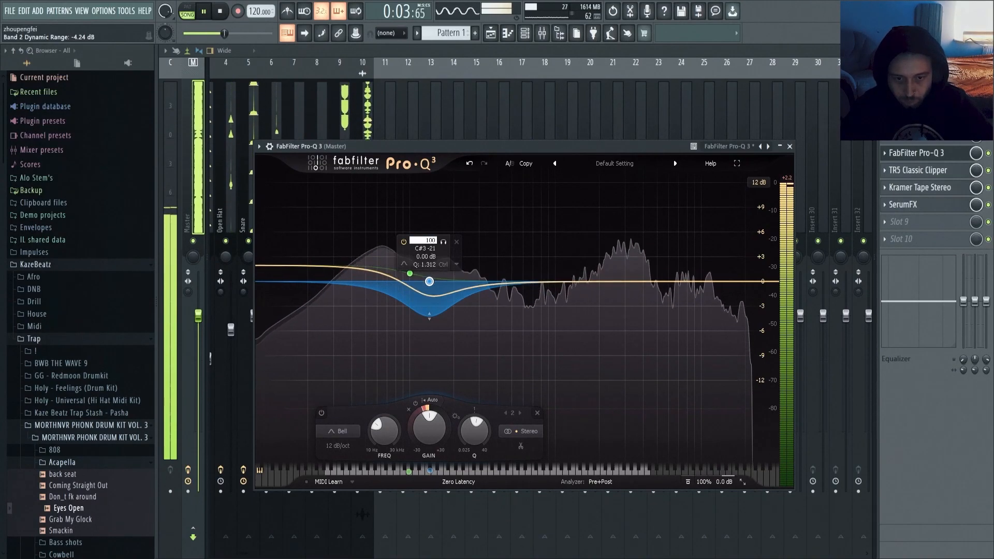
key(Return)
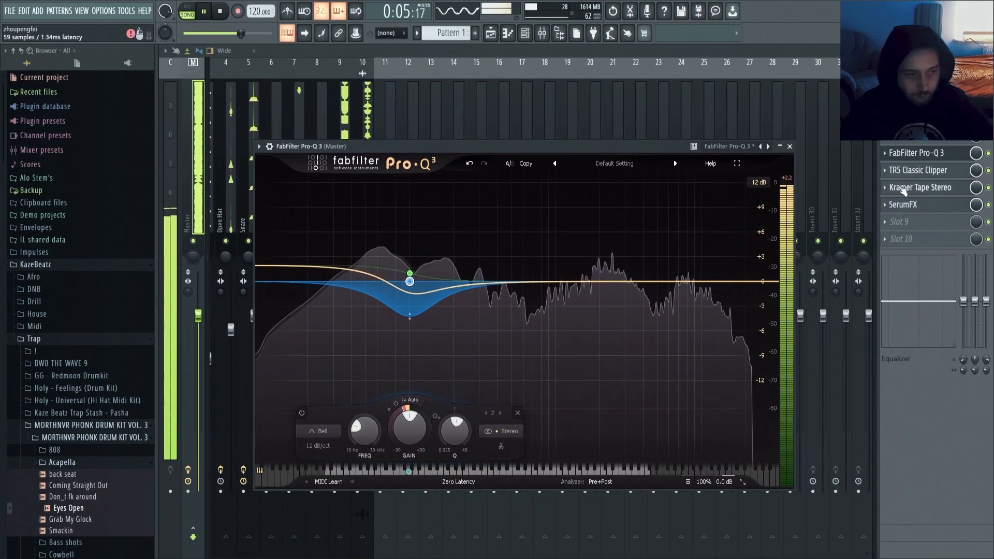
Step: Check the TR5 Classic Clipper on the master, step through Kramer Tape Stereo presets during playback and turn the tape noise down
key(space)
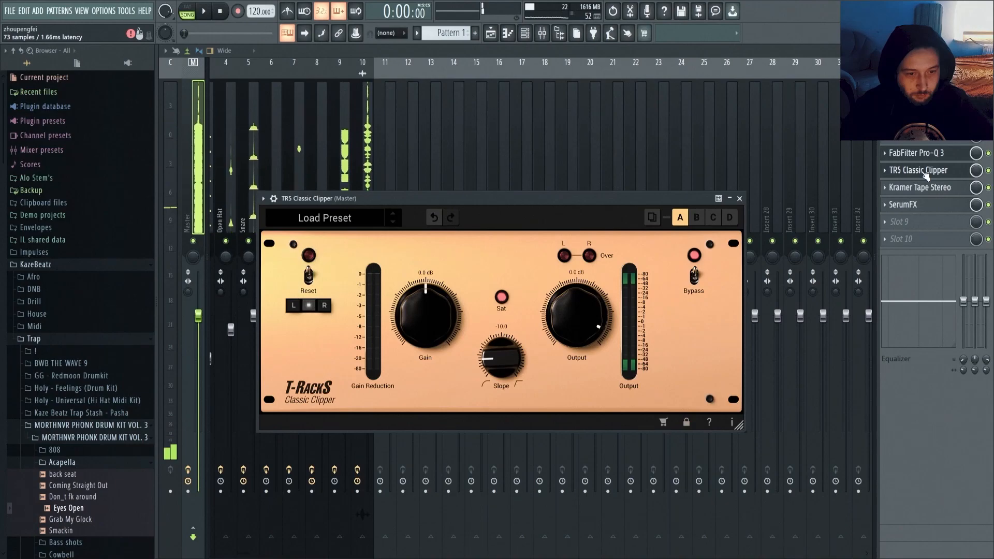
click(920, 190)
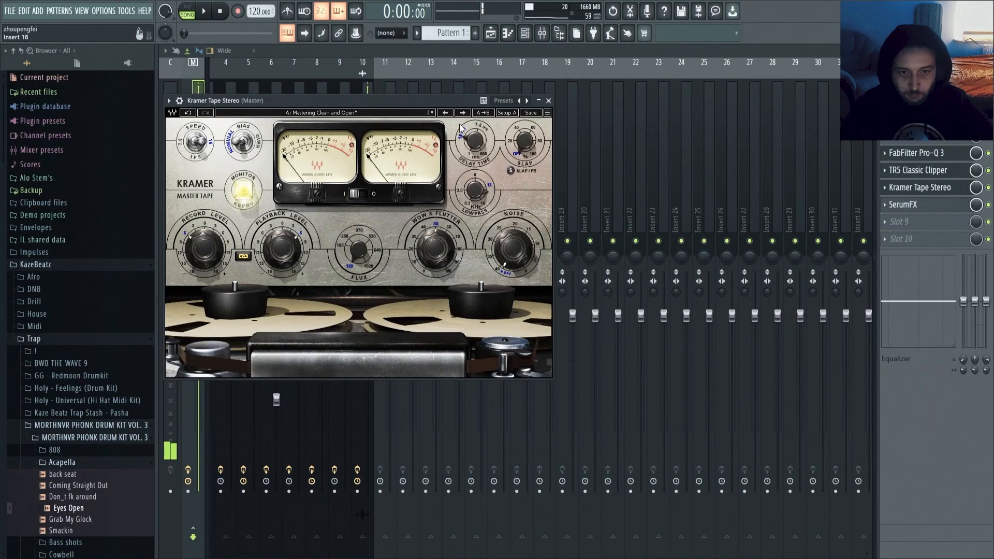
key(space)
click(462, 113)
click(447, 112)
click(447, 111)
drag(513, 249, 512, 288)
Step: Adjust the SoftClip distortion drive in the master's SerumFX to 50% while comparing it in playback
click(916, 205)
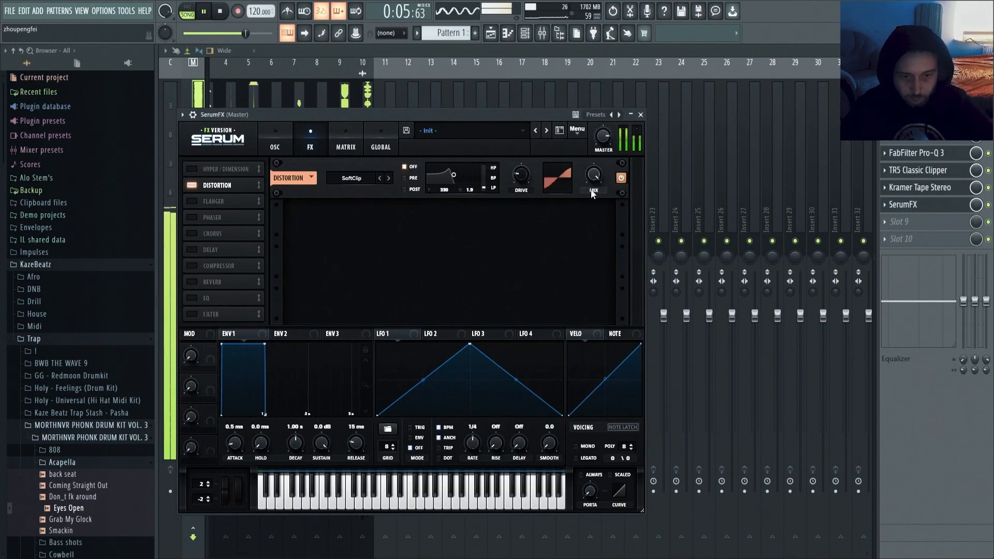
drag(527, 159, 527, 156)
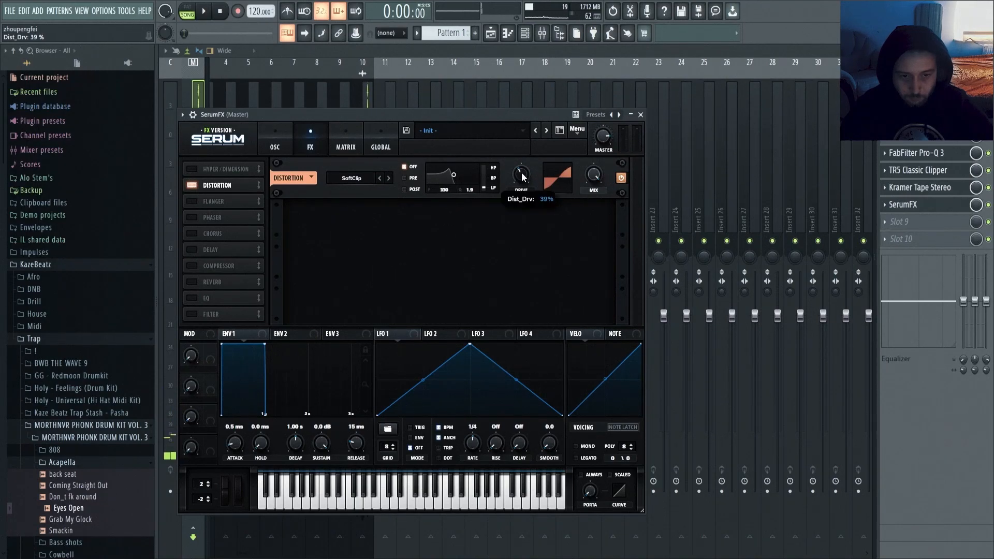
drag(471, 116, 650, 95)
key(space)
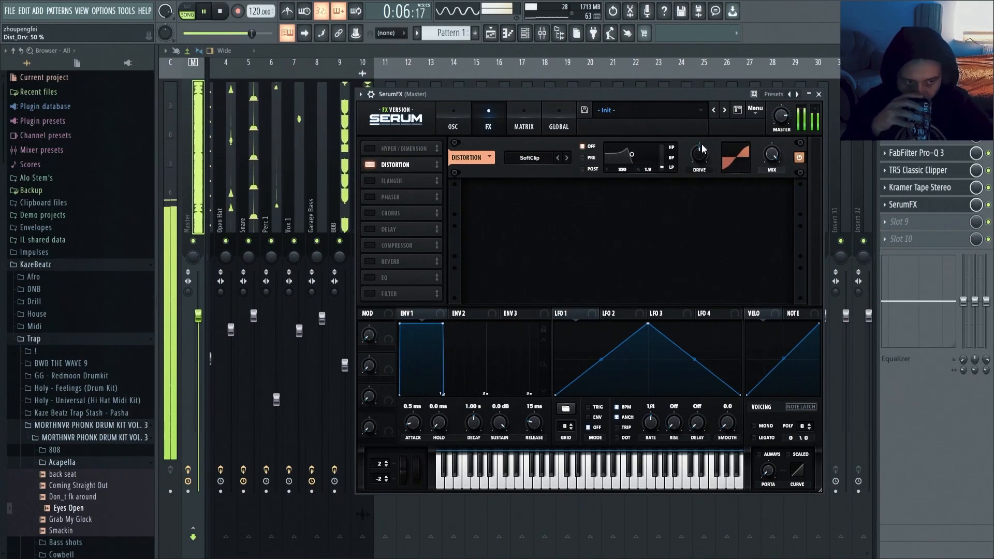
Step: Add a 12 dB/oct high cut at about 5990 Hz with a Q of about 1.9 to the master's Pro-Q 3
click(916, 153)
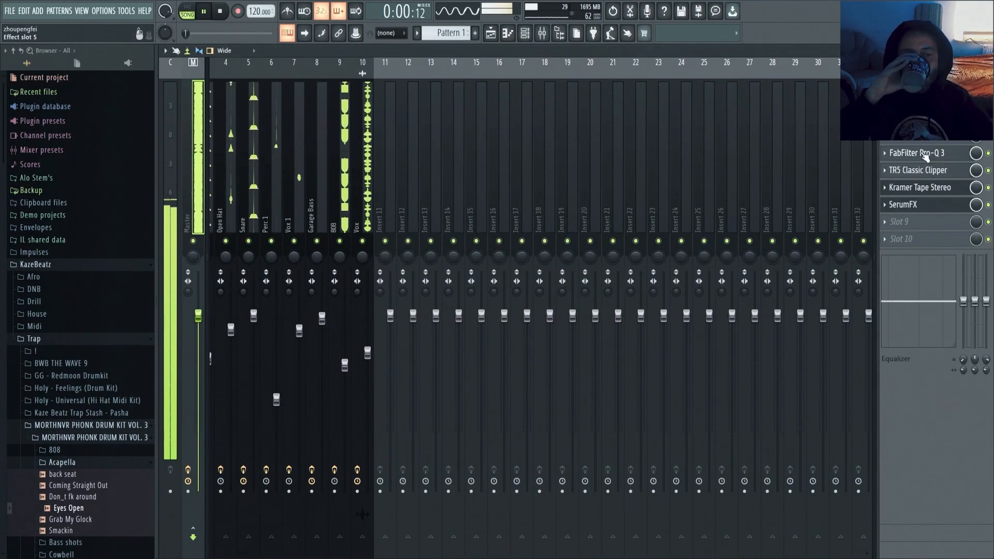
click(693, 281)
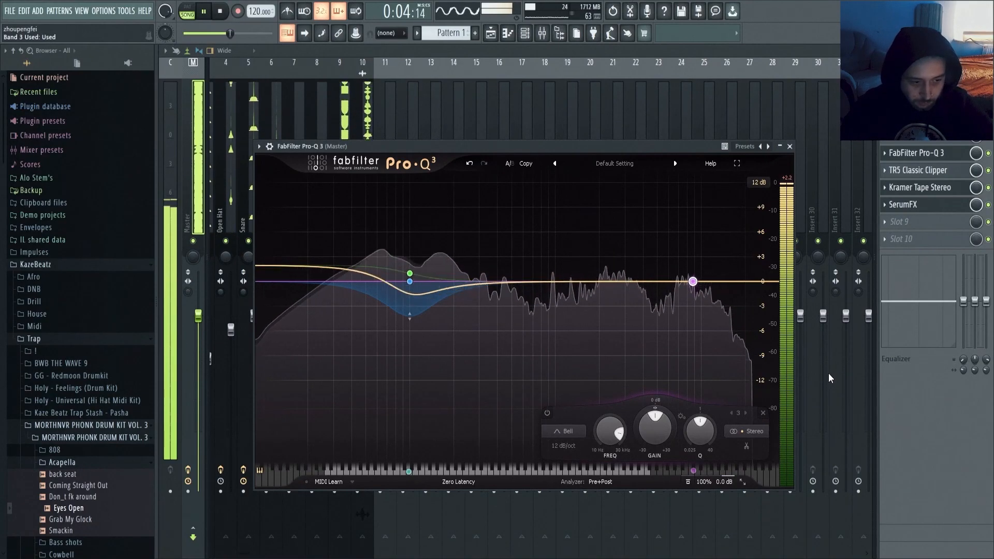
ctrl+alt+click(695, 284)
drag(693, 281, 668, 238)
scroll(687, 233, down, 1)
scroll(676, 238, down, 1)
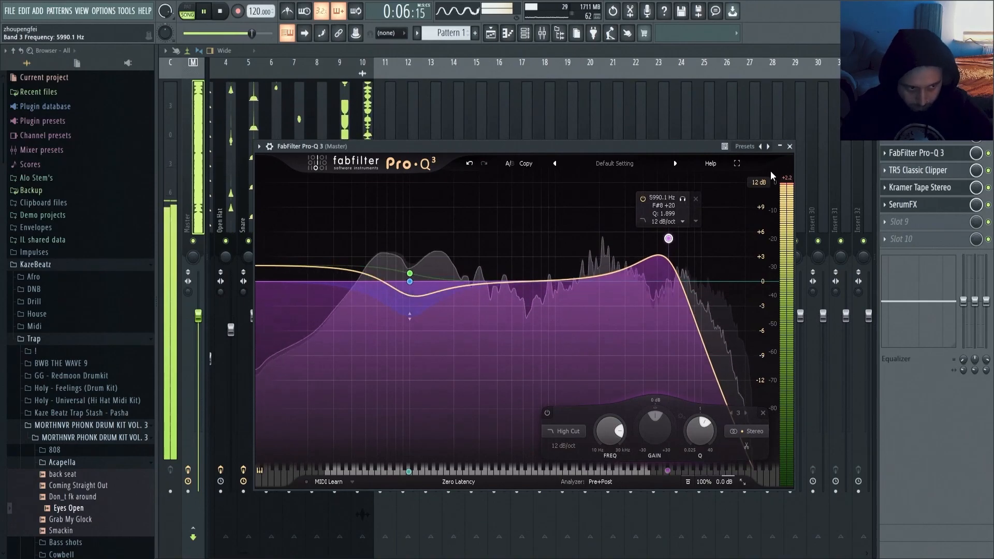
click(790, 146)
Step: Lower the Vox mixer track's volume to about -7.3 dB
drag(368, 353, 368, 370)
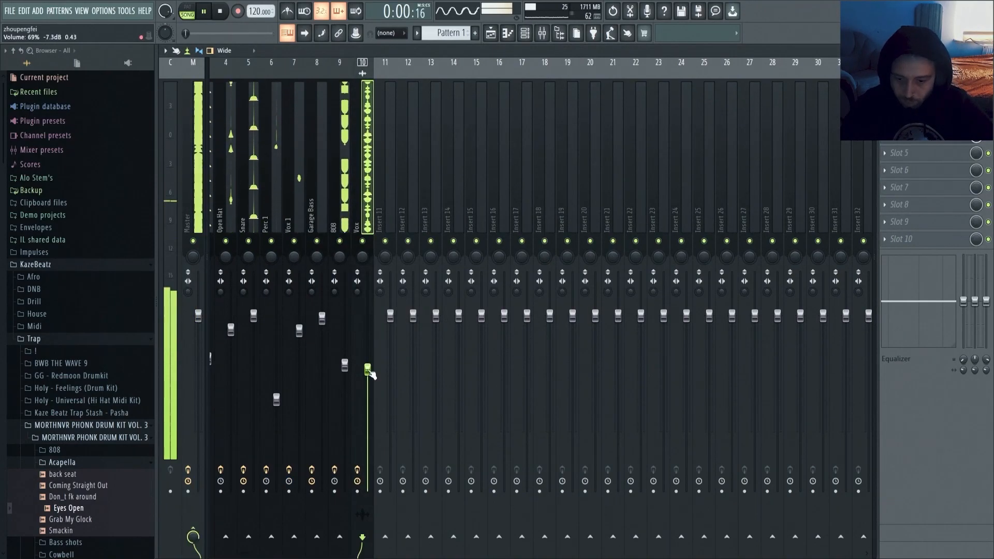
Step: Stop playback and switch from the mixer to the playlist arrangement
scroll(448, 171, left, 3)
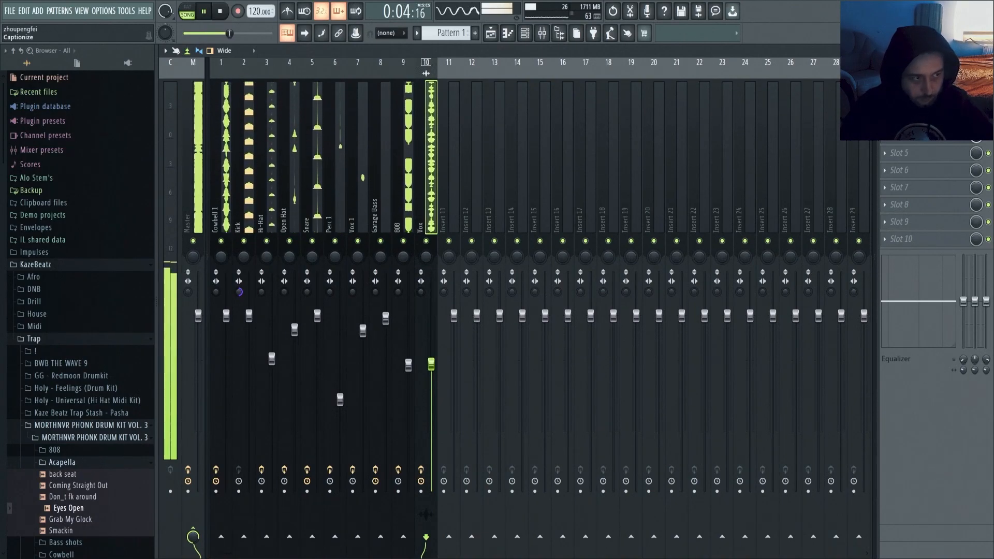
click(987, 51)
click(498, 61)
scroll(461, 77, down, 2)
key(space)
click(419, 36)
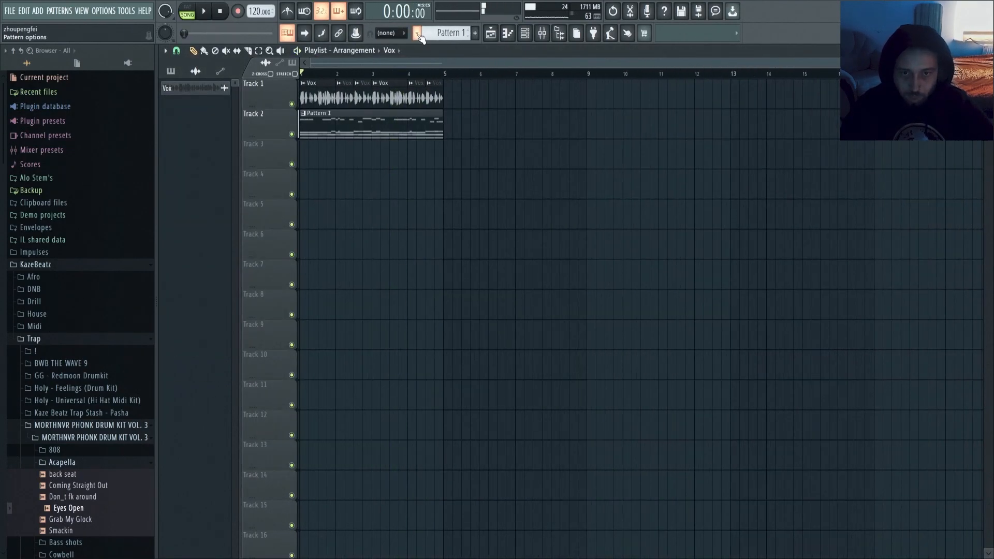
Step: Add a two-bar note at bar 3 in the Vox Pad piano roll, move it to A6 and audition it
key(F7)
click(377, 279)
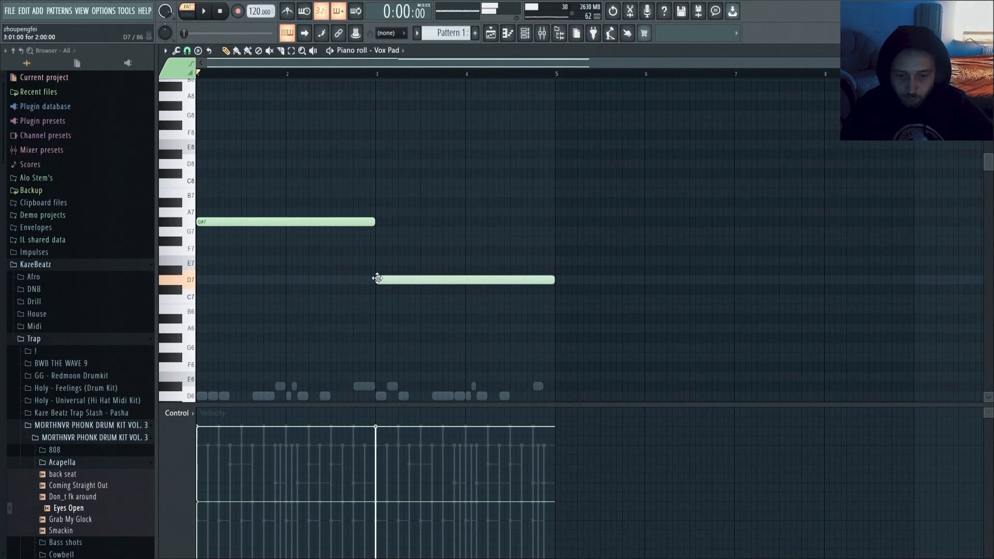
drag(377, 279, 371, 332)
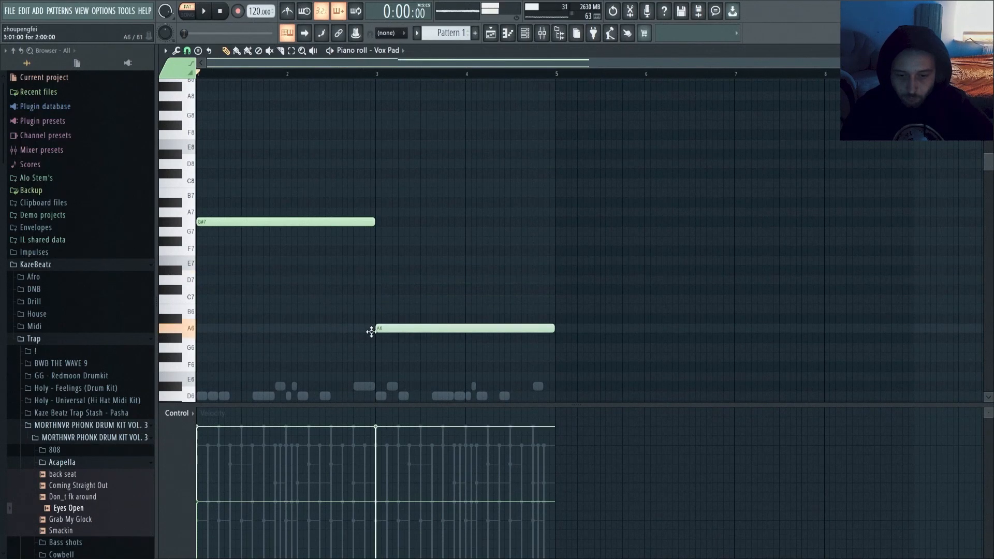
key(space)
Step: Try the first two-bar Vox Pad note at A6 and at A#6, auditioning each pitch in playback
right_click(237, 222)
key(space)
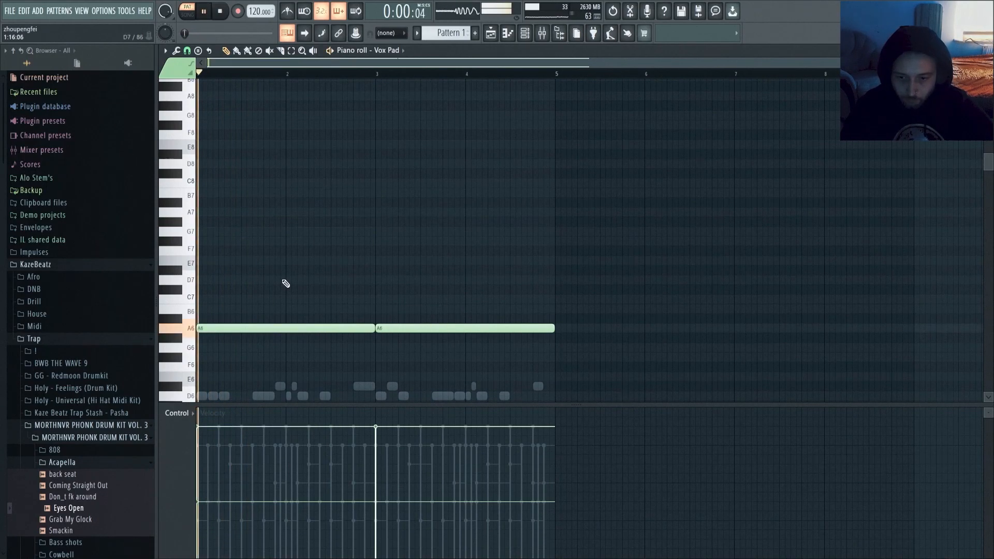
right_click(209, 326)
key(space)
key(space)
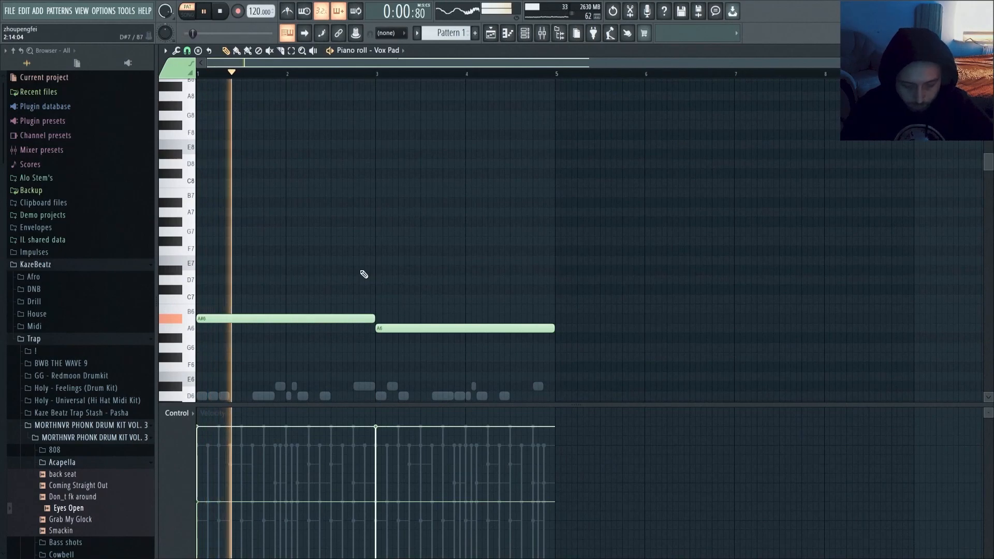
click(410, 270)
right_click(410, 271)
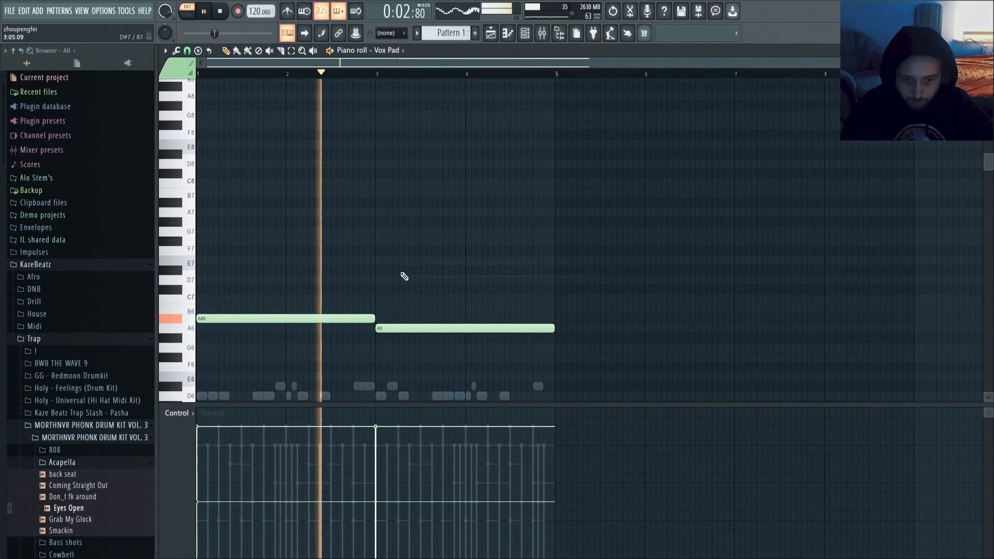
key(space)
Step: Lower the first Vox Pad note to F#6 and on to D6, and audition it
drag(233, 324, 180, 367)
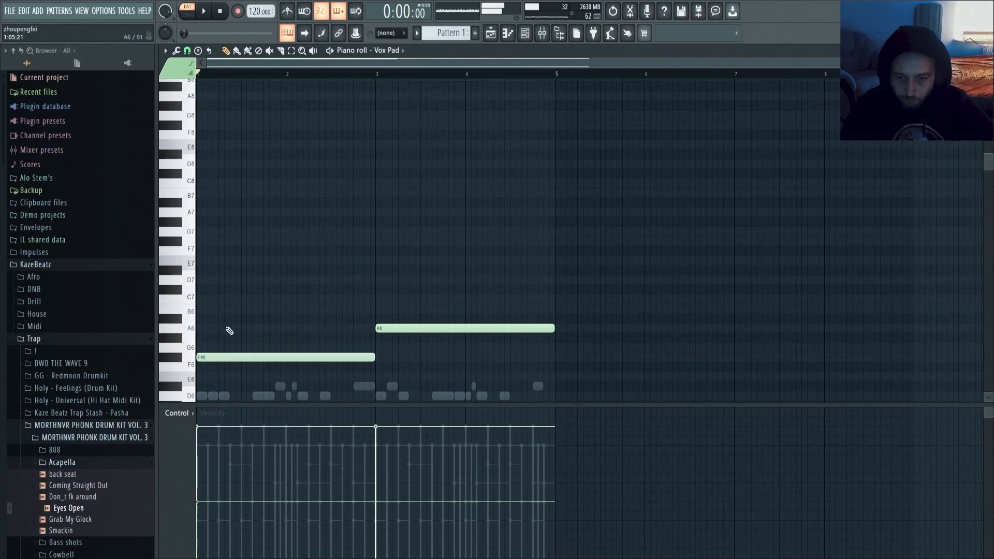
scroll(221, 293, down, 3)
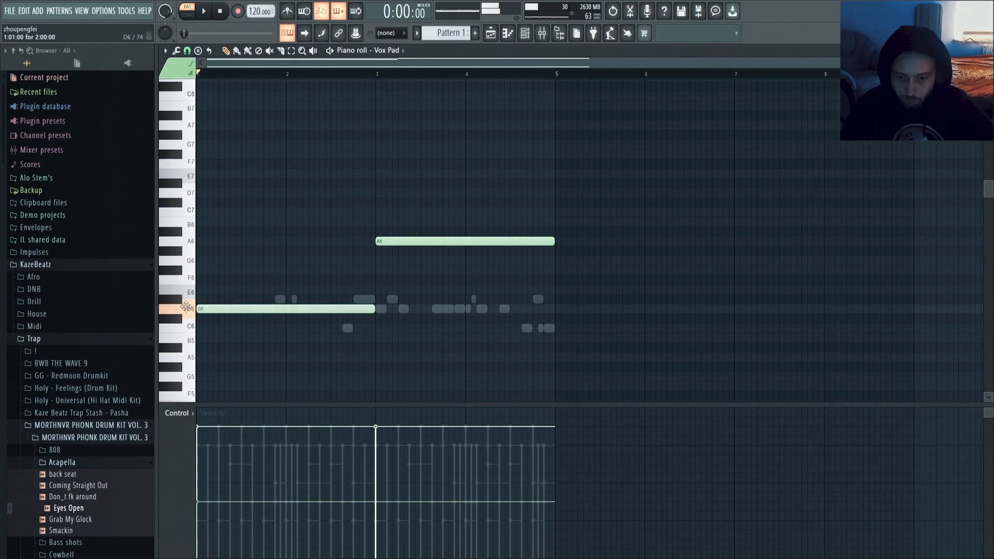
key(space)
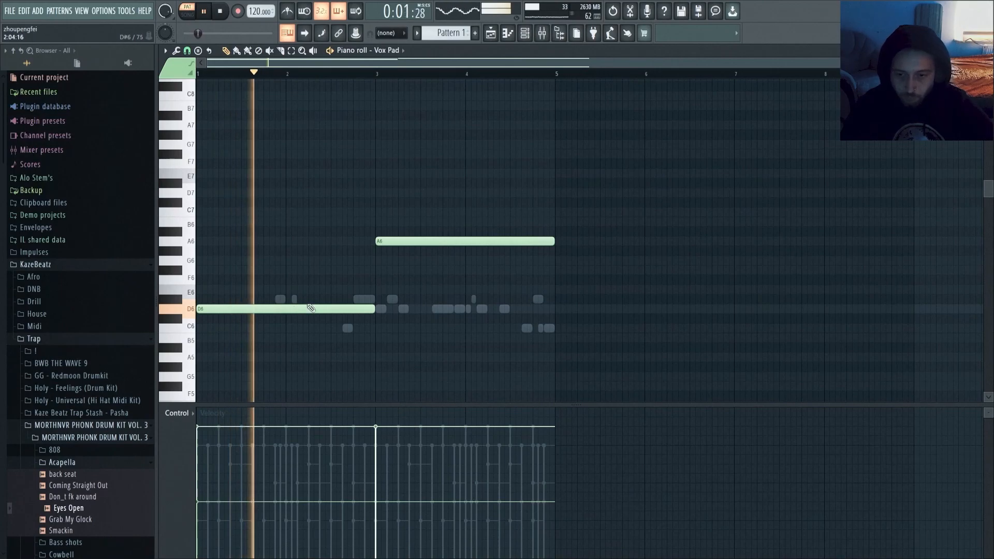
key(space)
Step: Replace the first Vox Pad note with a two-bar A4 note starting at bar 1 and audition it
drag(317, 306, 143, 375)
scroll(280, 311, down, 3)
right_click(264, 290)
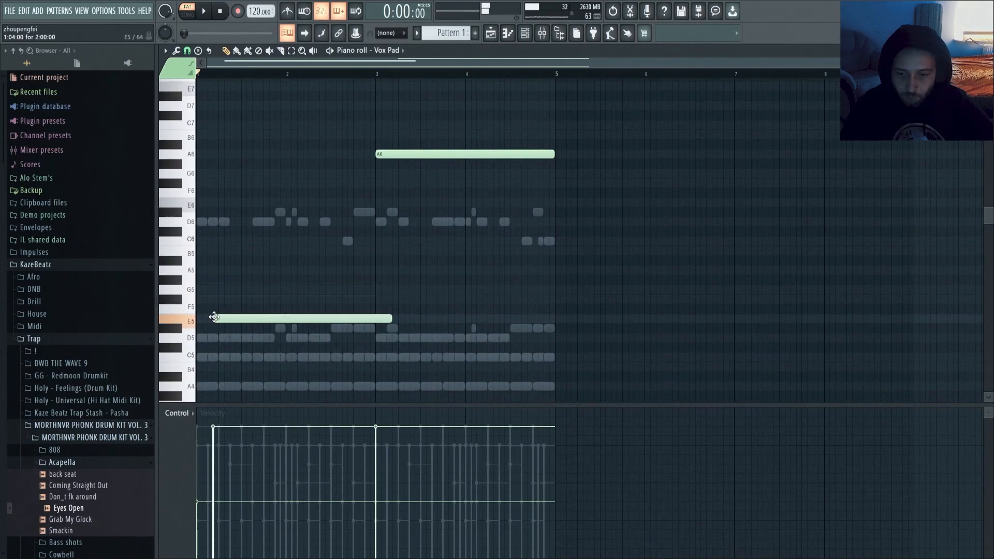
scroll(216, 321, down, 2)
click(223, 328)
key(space)
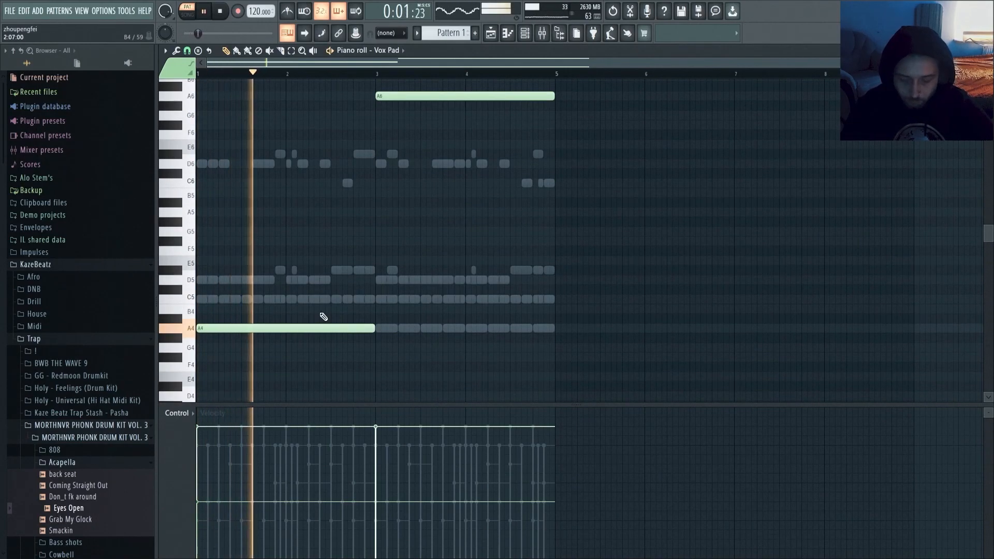
key(space)
Step: Replace the Vox Pad note at bar 3 with a two-bar A4 note and lower the velocity of both notes
right_click(407, 96)
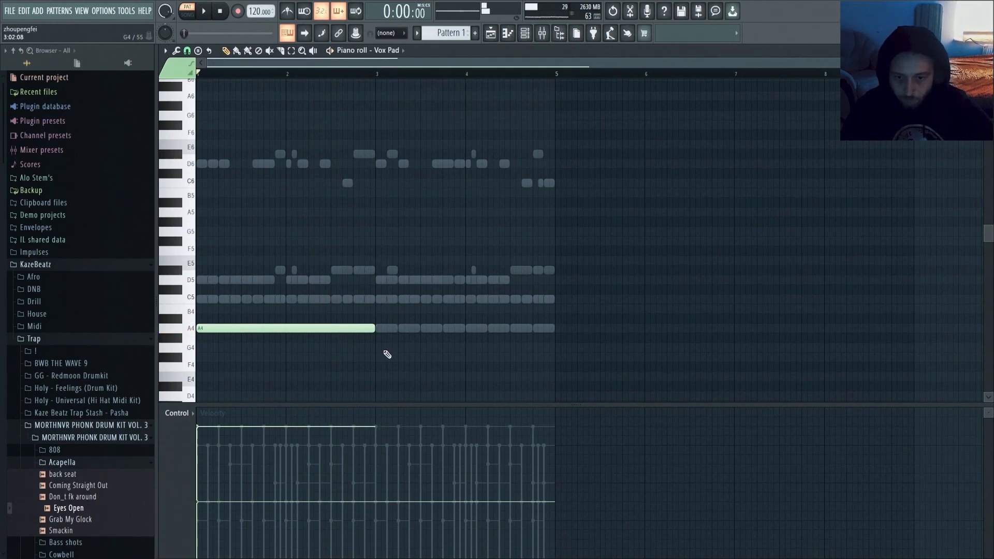
click(404, 332)
drag(475, 351, 328, 296)
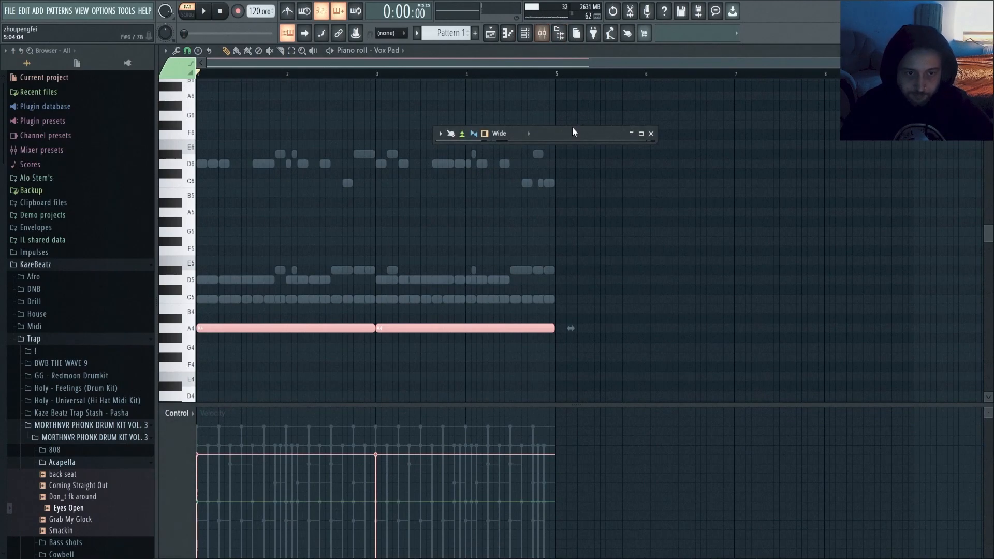
Step: Compare the Saw Gate 2, Trance Gt 2 and 1/4 Bt Gate volume presets in Vox Pad's Gross Beat during playback and choose 1/3 Bt Gate
key(F9)
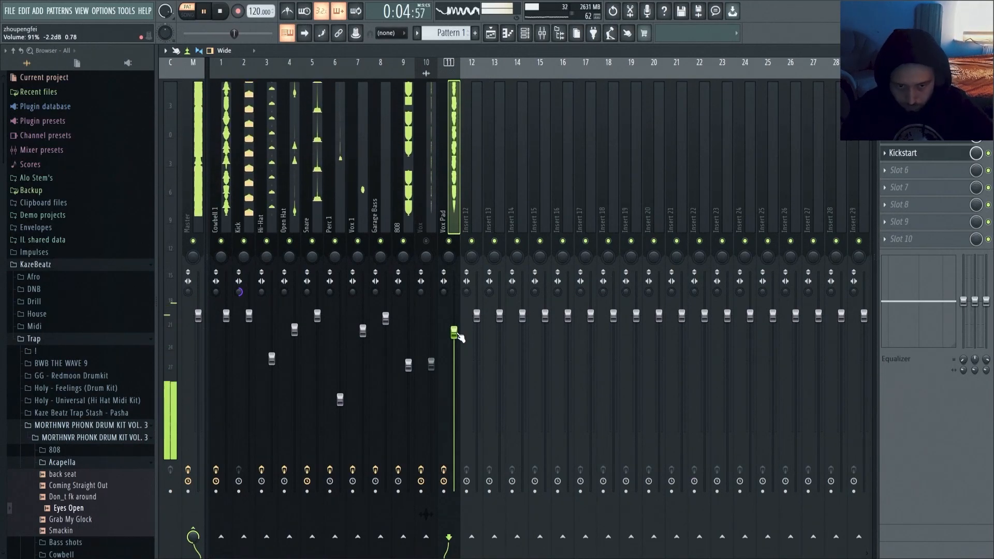
click(917, 138)
click(306, 325)
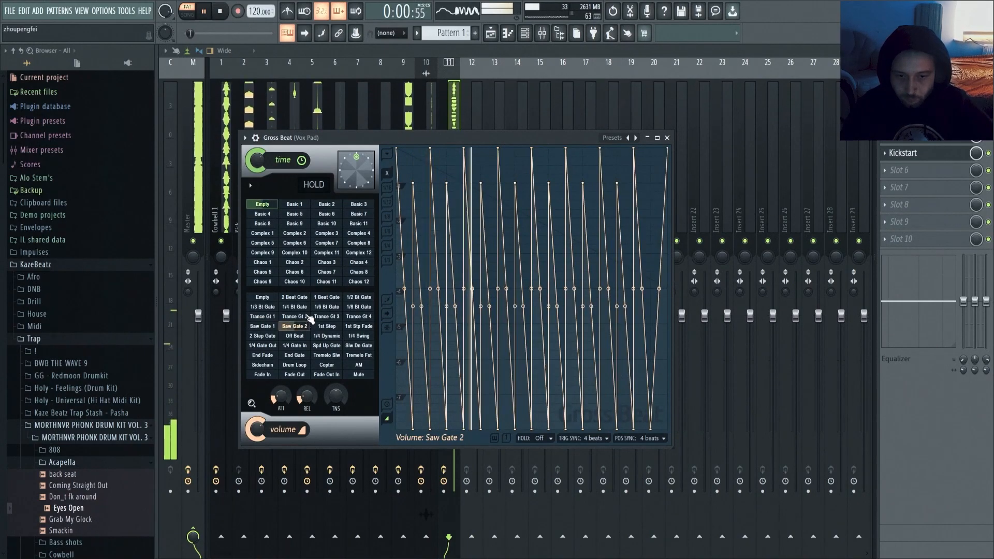
click(307, 317)
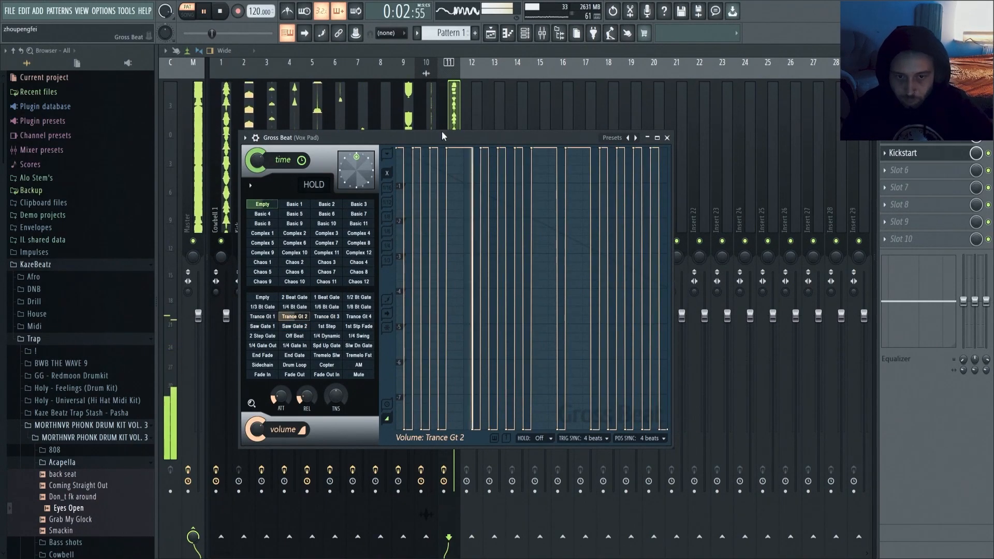
click(294, 306)
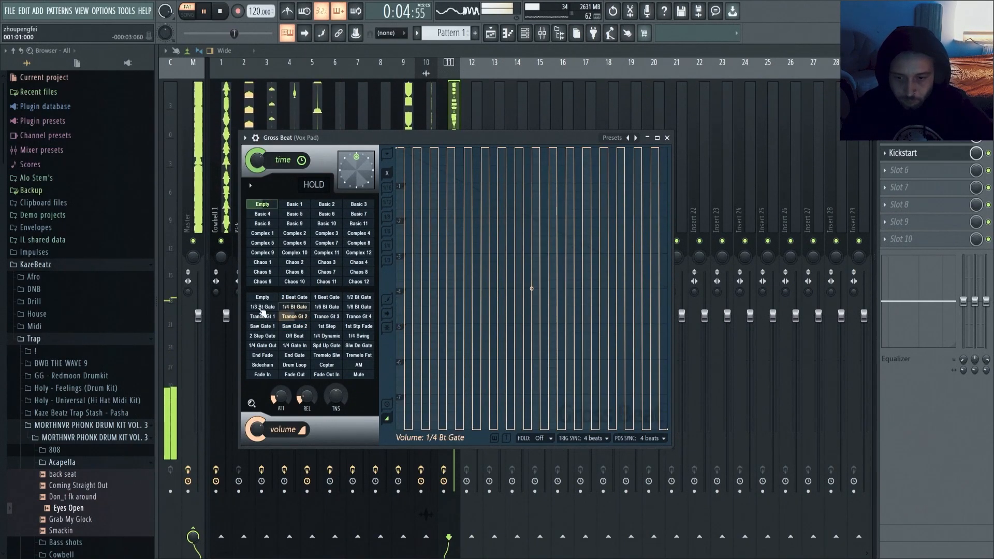
click(263, 306)
drag(423, 138, 659, 127)
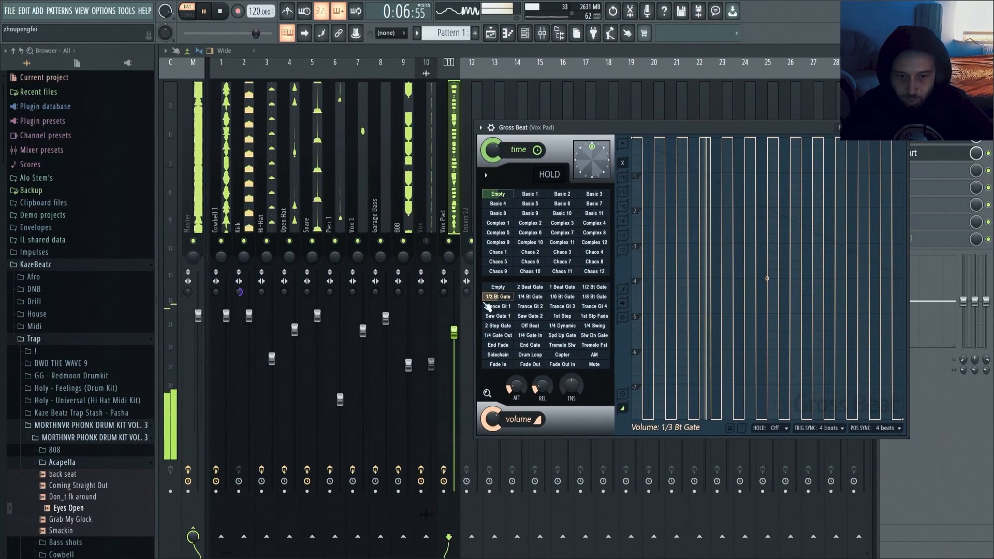
drag(454, 333, 454, 316)
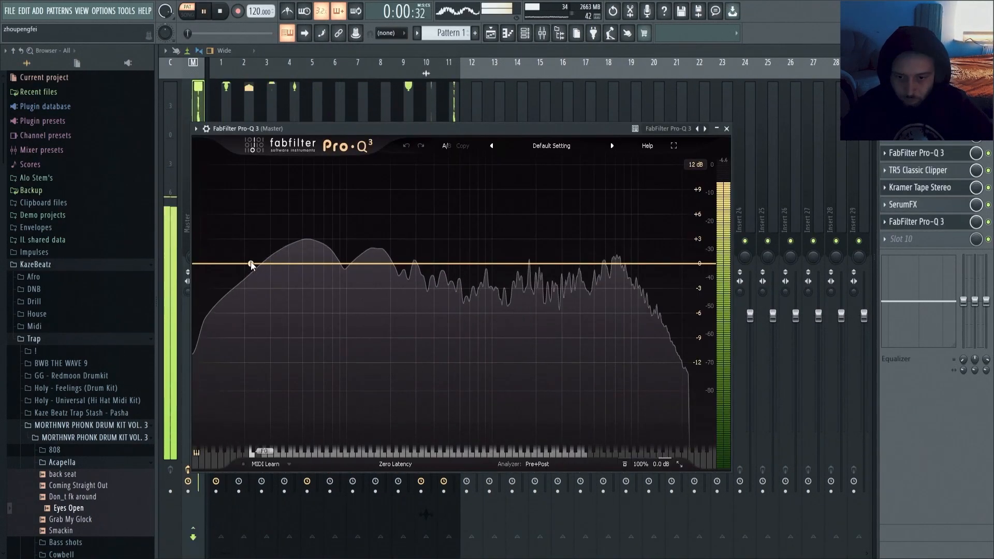
Step: Add an 18 dB/oct low cut at 20 Hz to the master's new Pro-Q 3
click(239, 264)
double_click(233, 223)
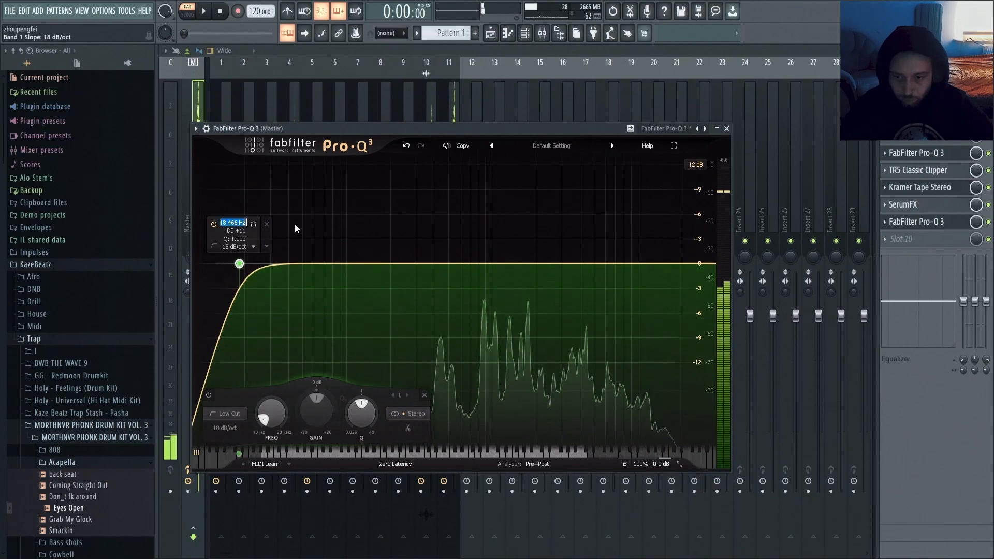
text(20)
key(Return)
Step: Add a 36 dB/oct high cut at 20000 Hz to the same master Pro-Q 3 and close the equalizer
click(682, 263)
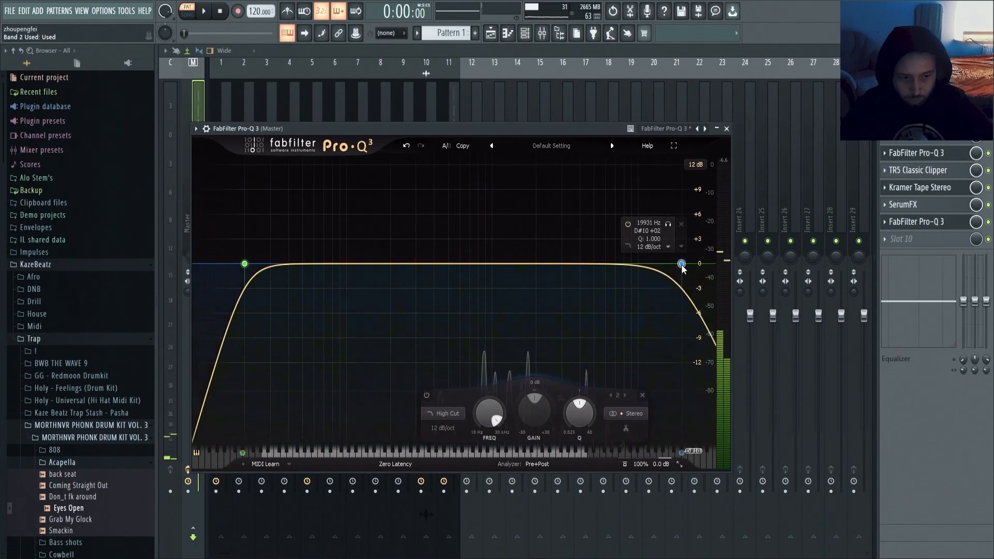
text(2000)
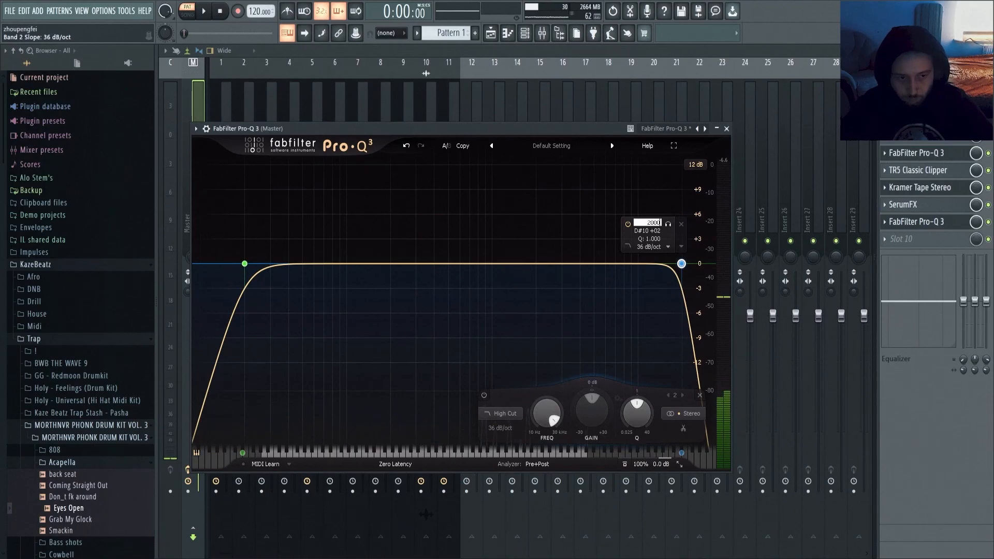
key(Return)
key(space)
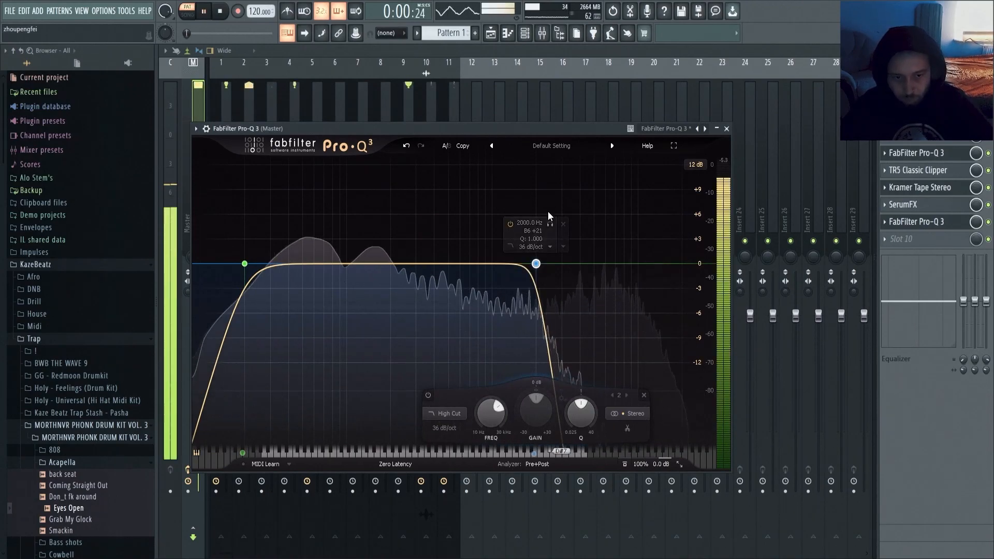
double_click(529, 226)
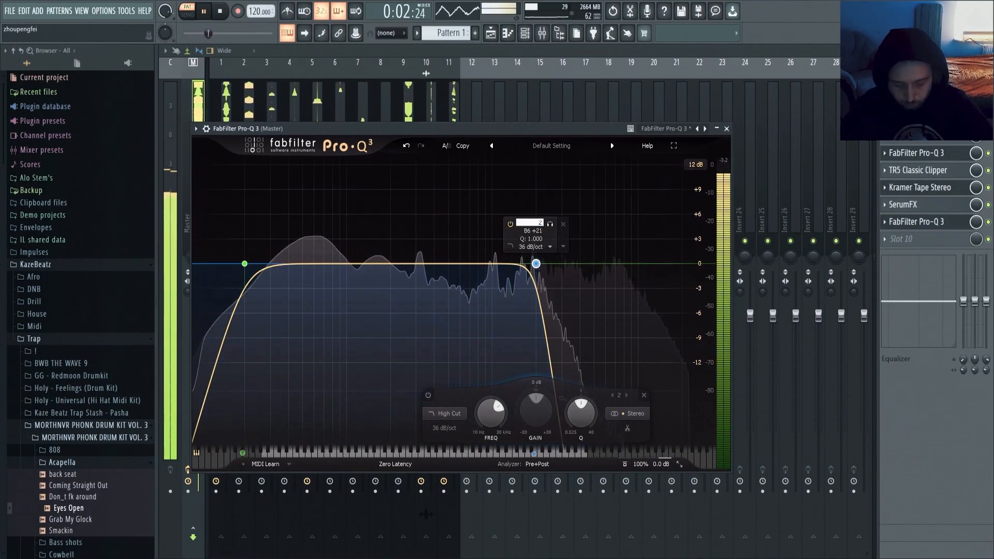
text(20000)
key(Return)
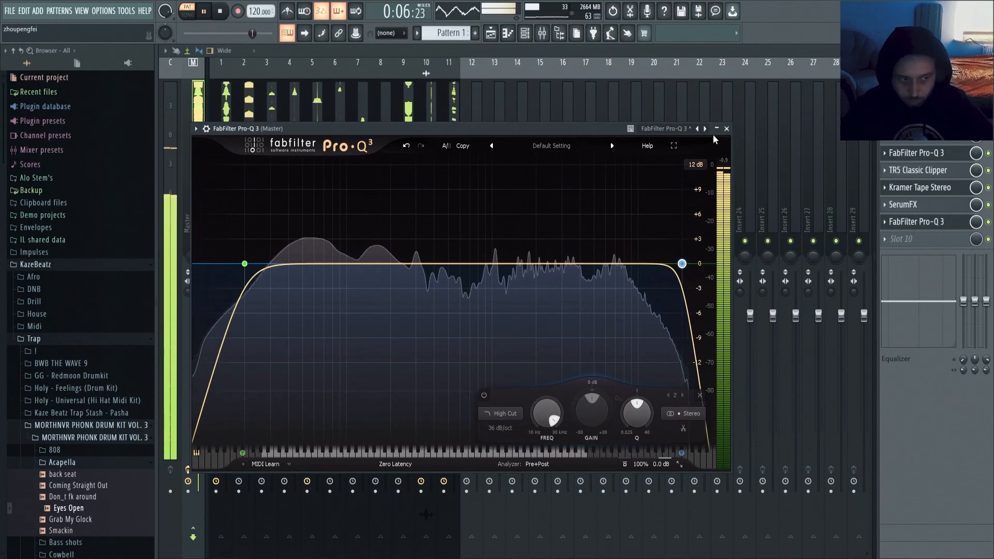
click(730, 131)
Step: Switch off Distort and Magnetic in the master's RC-20 Retro Color and set its Noise amount to 10%
key(space)
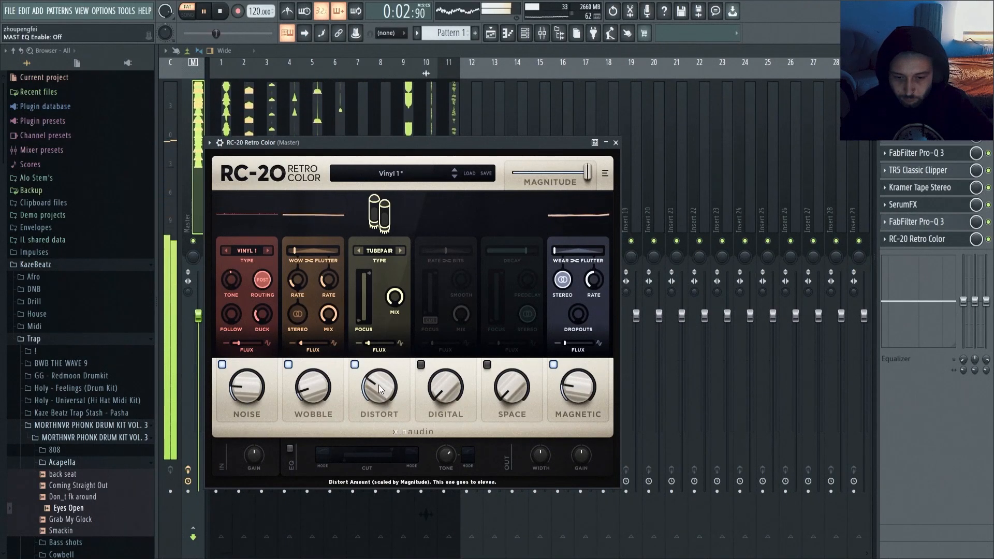
click(355, 364)
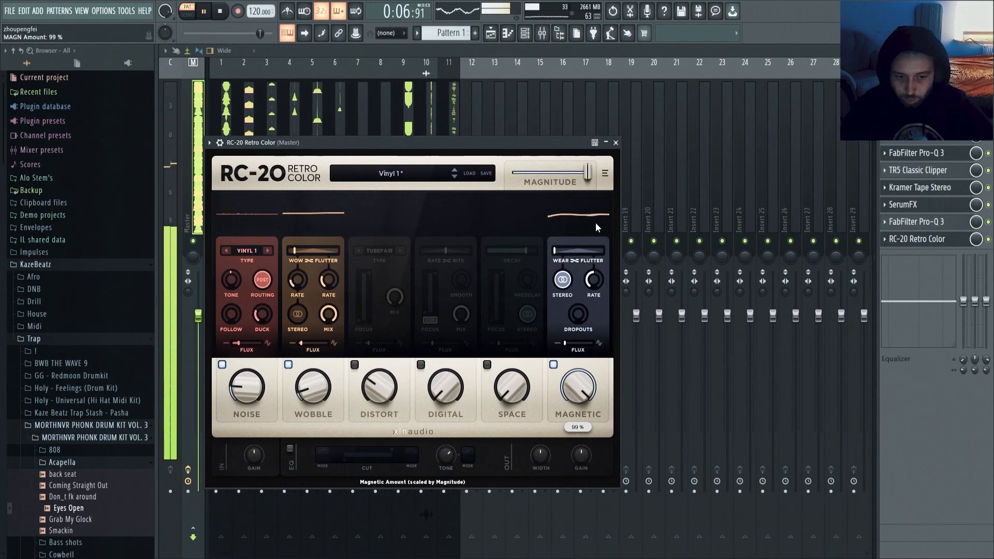
click(554, 364)
drag(246, 396, 250, 411)
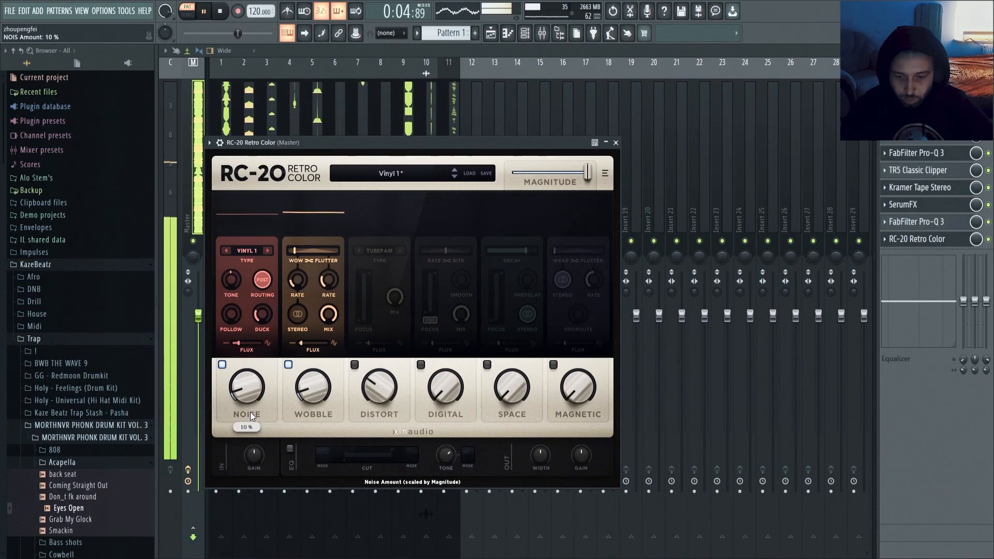
click(615, 143)
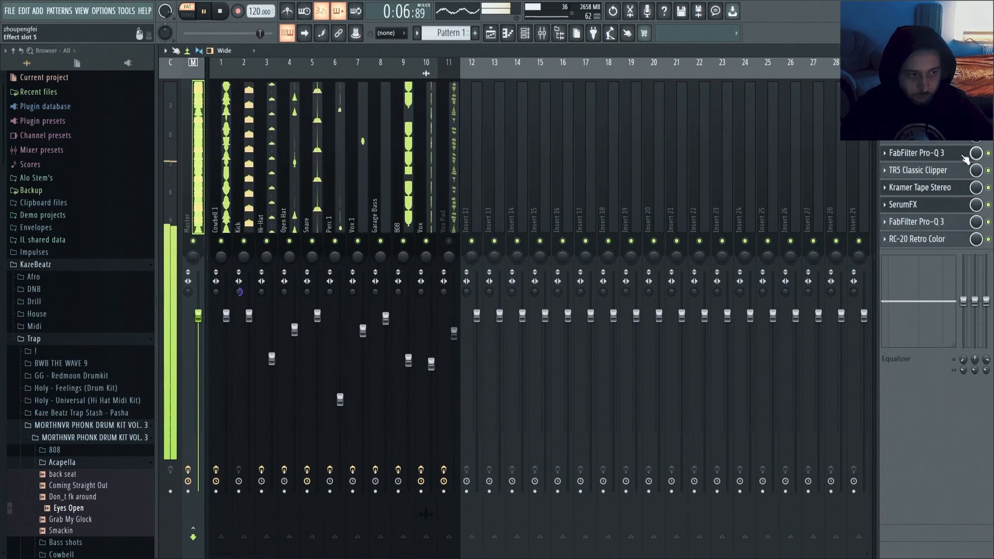
Step: Record the master output in Edison and place the split channel patterns on playlist tracks 4 to 13 from bar 5
scroll(930, 153, up, 1)
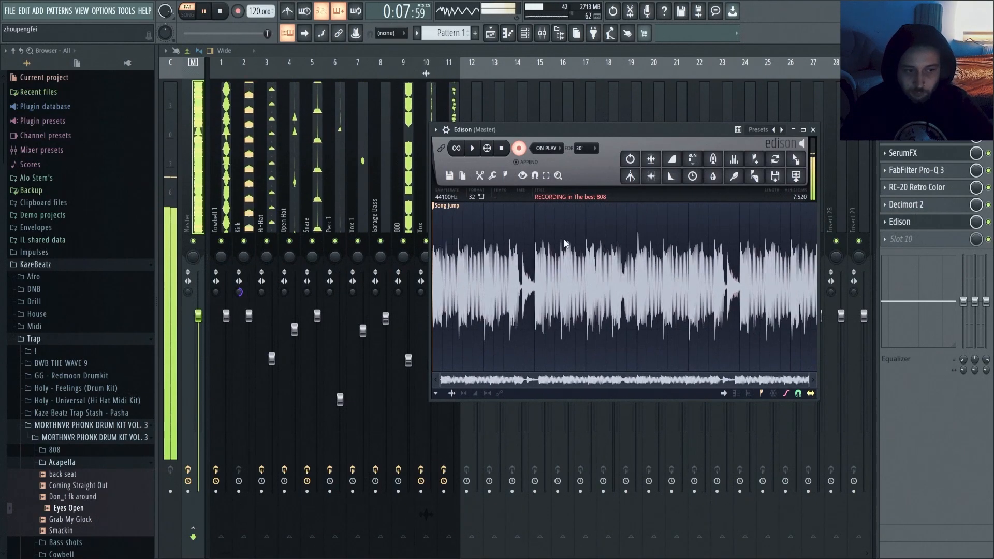
key(space)
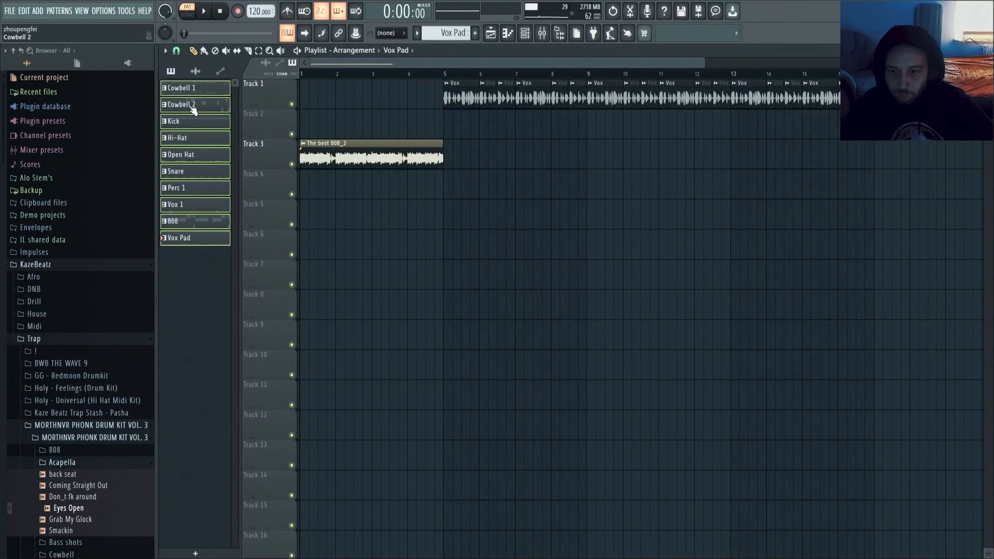
drag(192, 110, 443, 180)
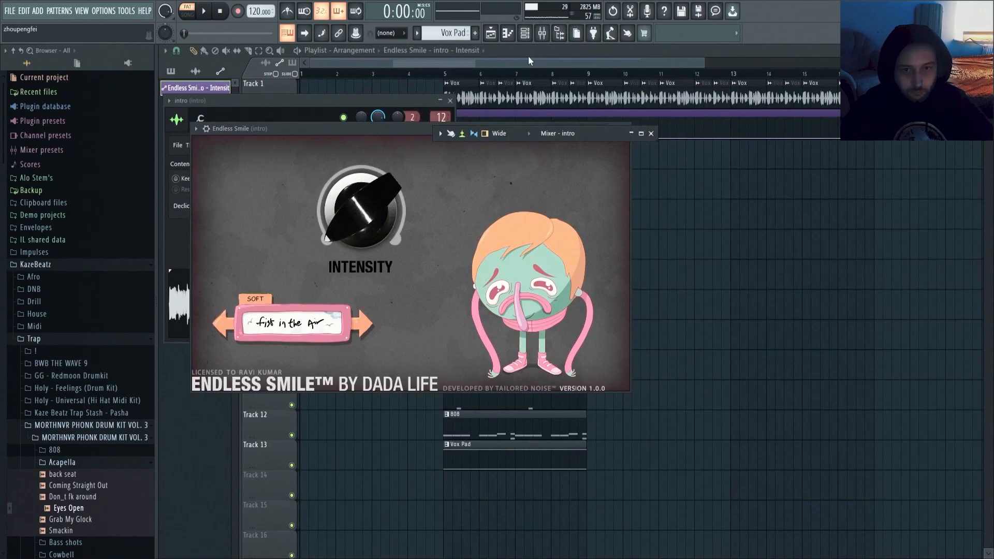
Step: Shift the Vox clips and all channel patterns one bar later so they start at bar 6
click(528, 56)
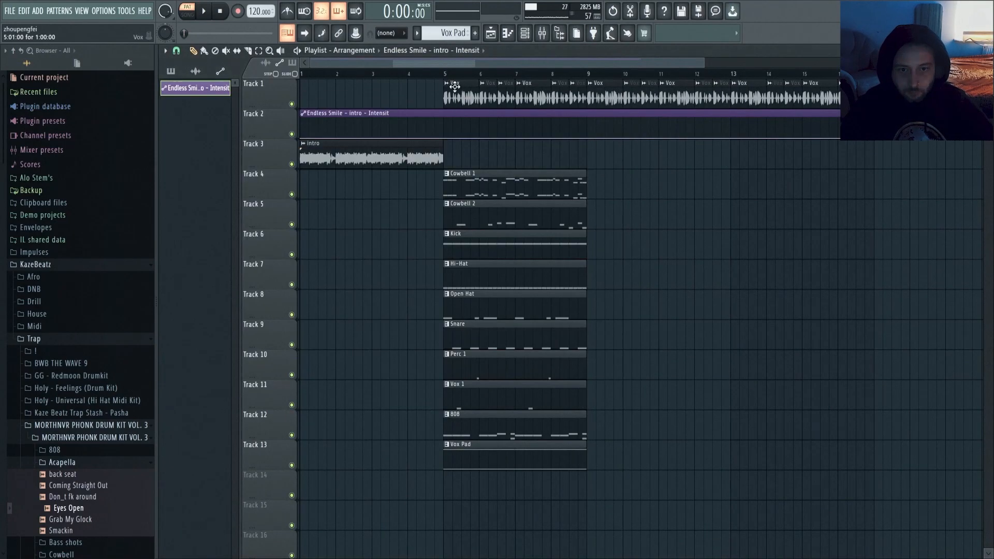
drag(656, 500, 515, 174)
drag(883, 96, 499, 102)
Step: Shape the intro's Endless Smile intensity automation into a curve rising from bar 1 to a peak at bar 5
click(456, 161)
drag(441, 136, 444, 125)
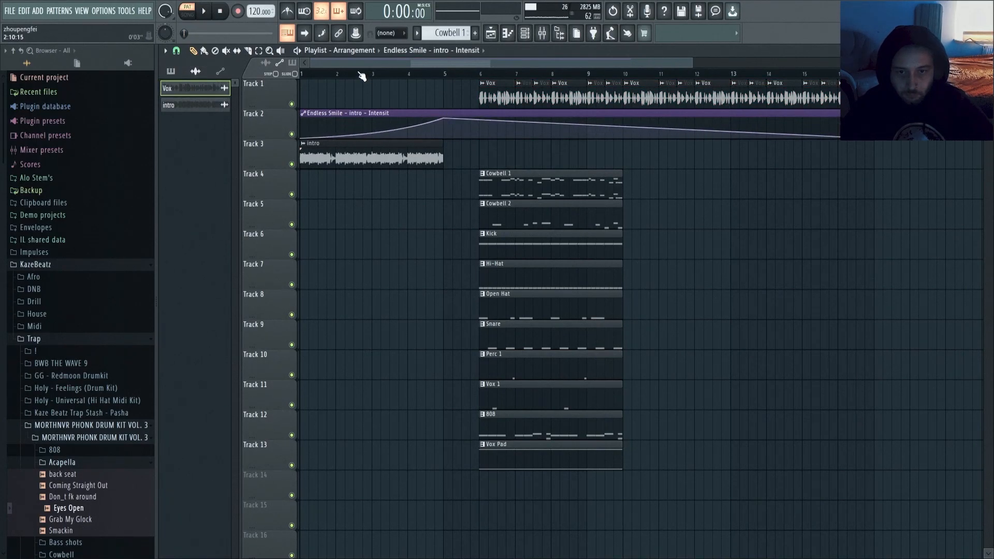
Step: Pitch the intro audio clip down by 700 cents and play the arrangement to hear it
key(space)
double_click(373, 155)
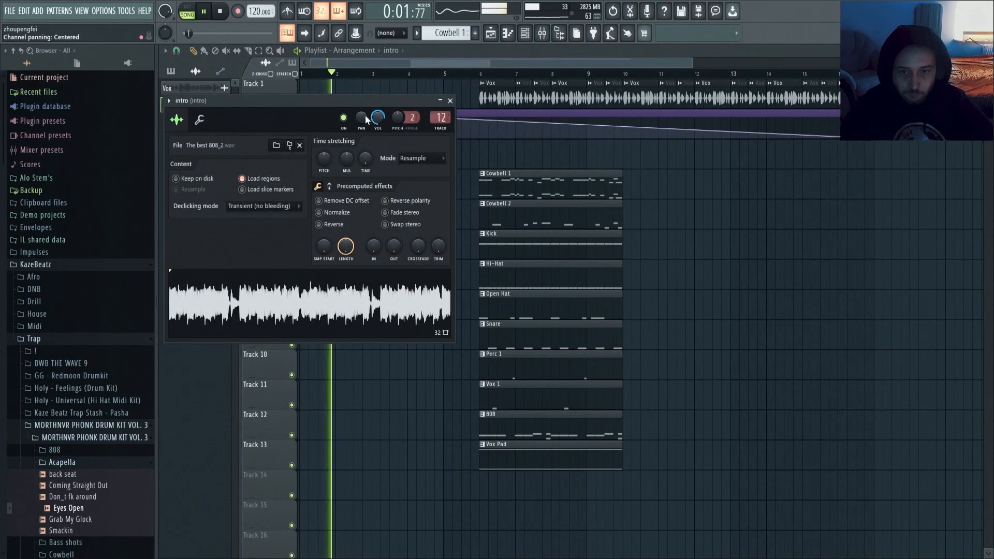
drag(360, 101, 465, 135)
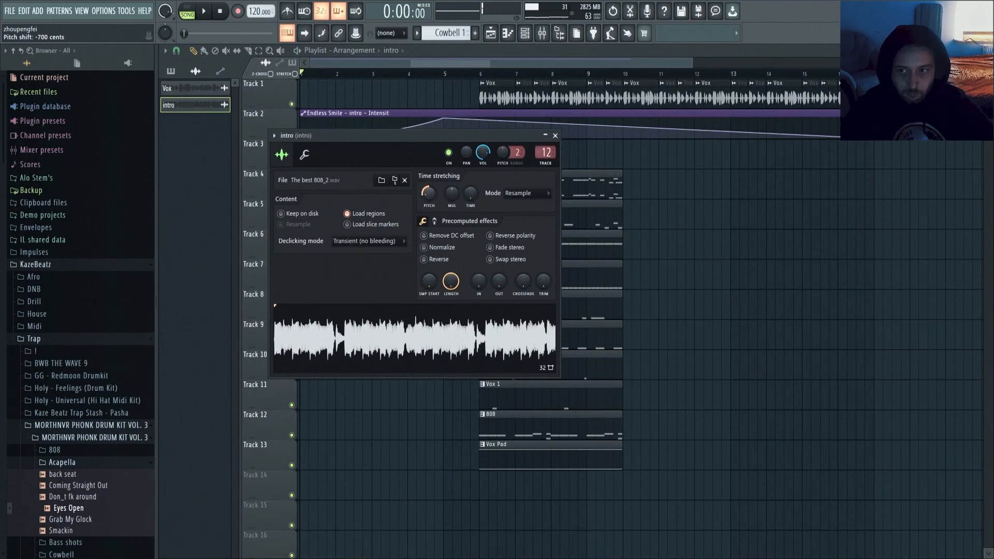
drag(431, 190, 431, 206)
key(space)
drag(460, 136, 495, 271)
Step: Lower the Endless Smile intensity automation's peak at bar 5 to 66% and add a point at bar 6 that drops it to zero
drag(443, 121, 443, 127)
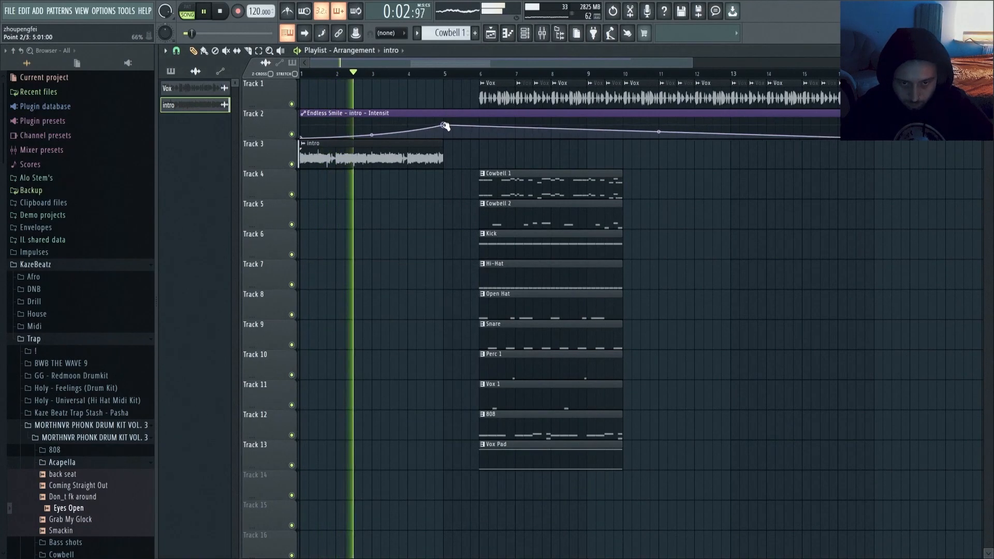
right_click(479, 125)
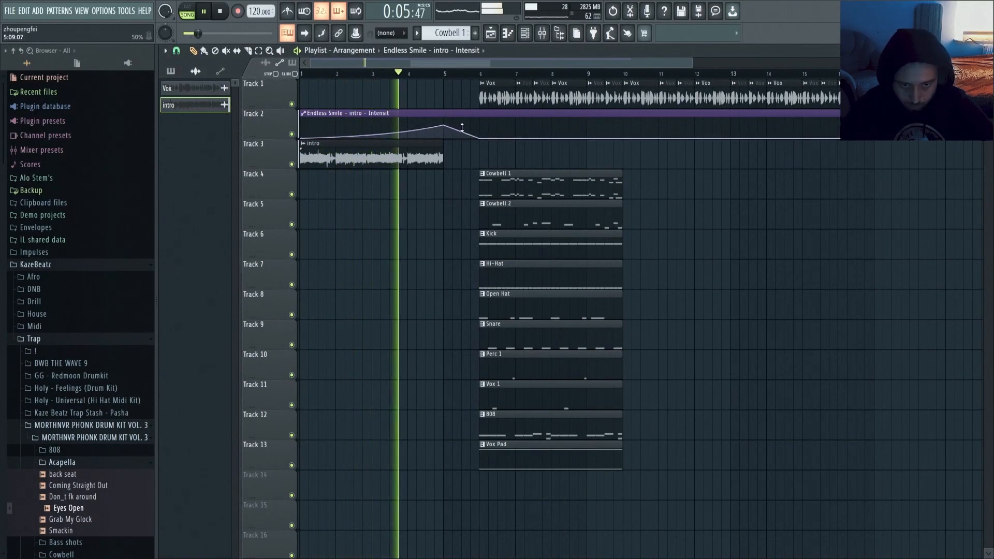
Step: Add a one-bar Vox clip at bar 5 and duplicate the channel patterns on tracks 4 to 13 to bar 10
drag(491, 94, 455, 96)
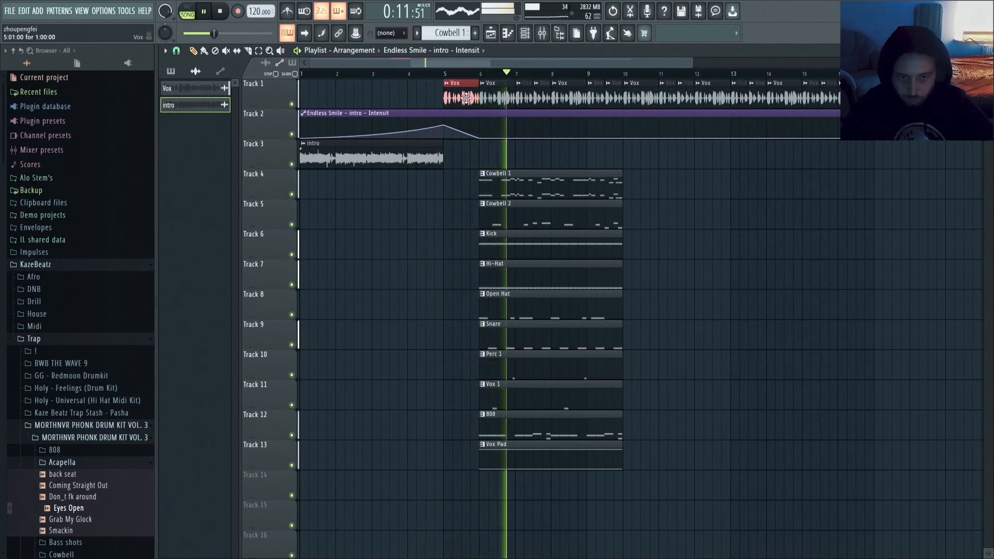
drag(504, 444, 492, 171)
key(ctrl+b)
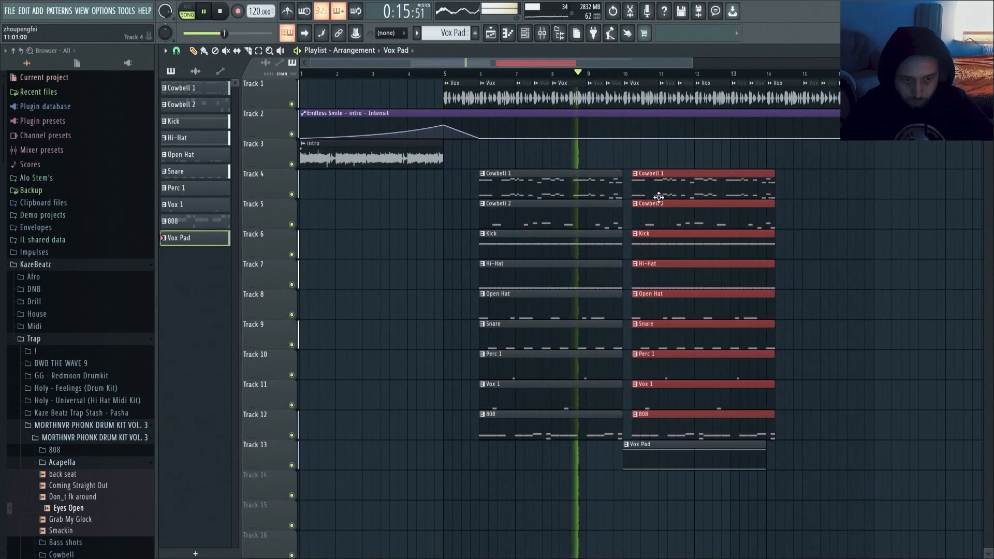
Step: Play back the arrangement and open the intro sample's settings
key(space)
double_click(343, 161)
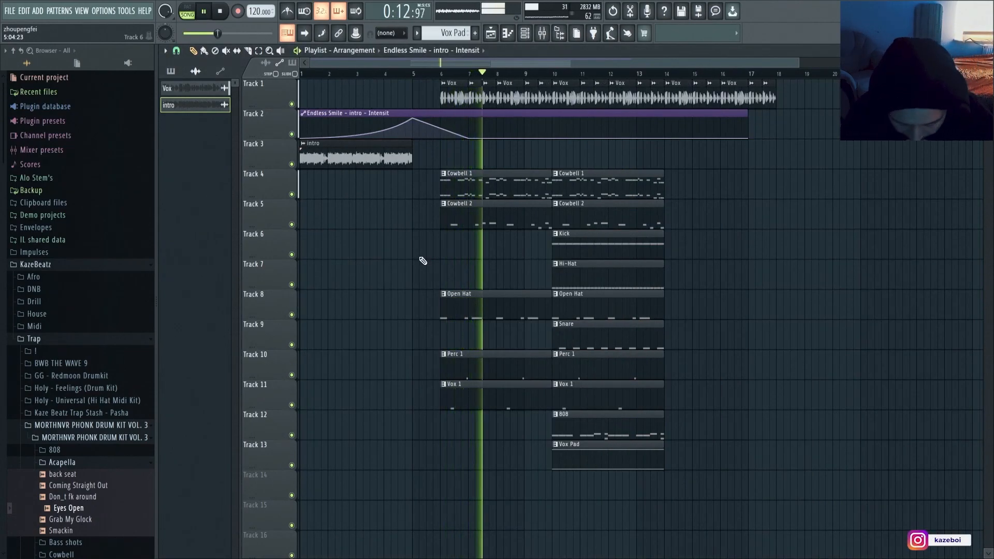
Step: Shorten the first section's patterns to end midway through bar 9, and duplicate the full pattern section from bar 10 to bar 14
drag(548, 438, 549, 174)
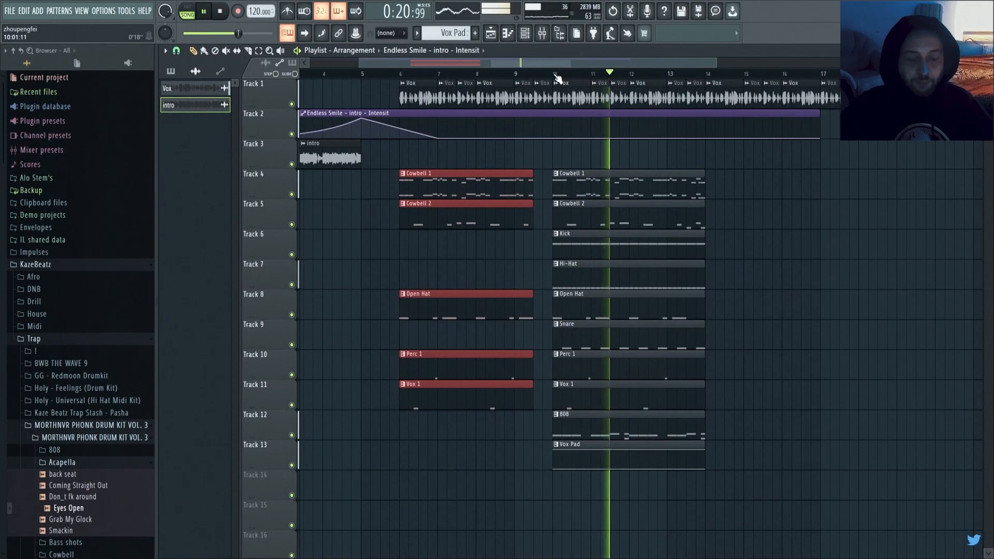
drag(689, 460, 686, 190)
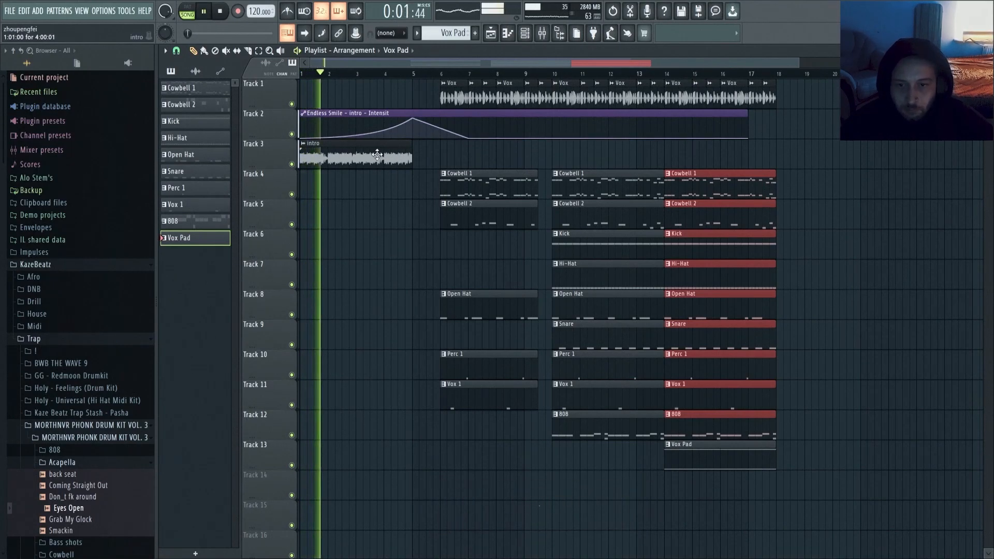
Step: Place a unique copy of the intro clip at bar 5 on track 3 and reverse its sample
click(409, 160)
click(424, 164)
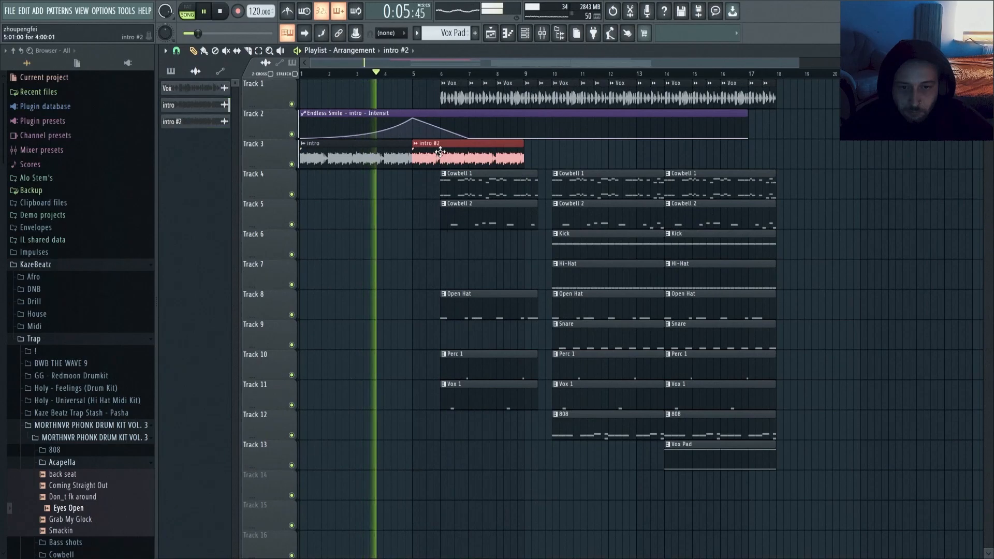
double_click(430, 151)
click(358, 255)
click(477, 128)
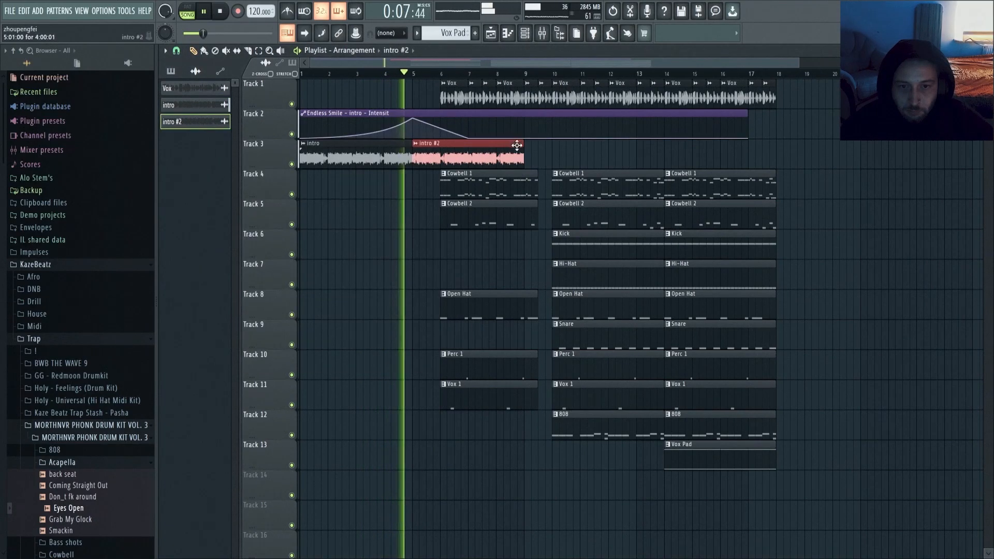